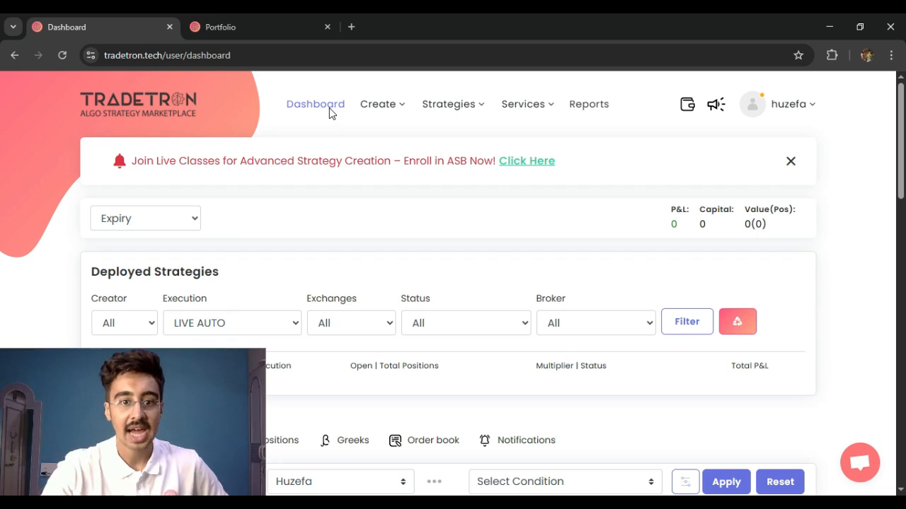
Open the My Strategies list and find the Strangle strategy
click(448, 107)
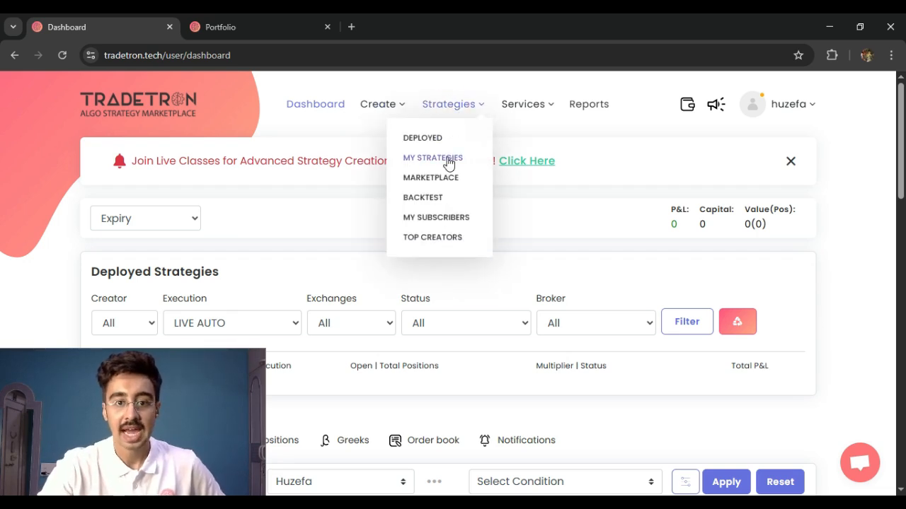
click(448, 160)
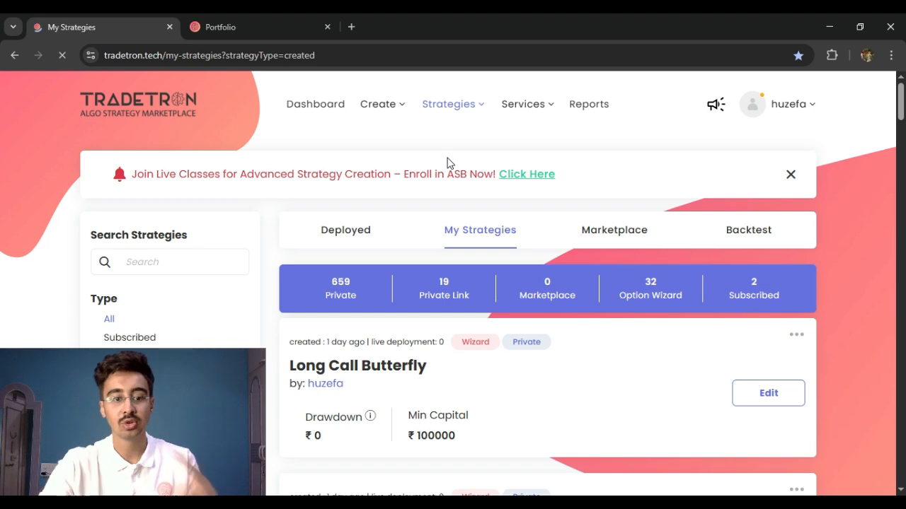
scroll(542, 370, down, 1)
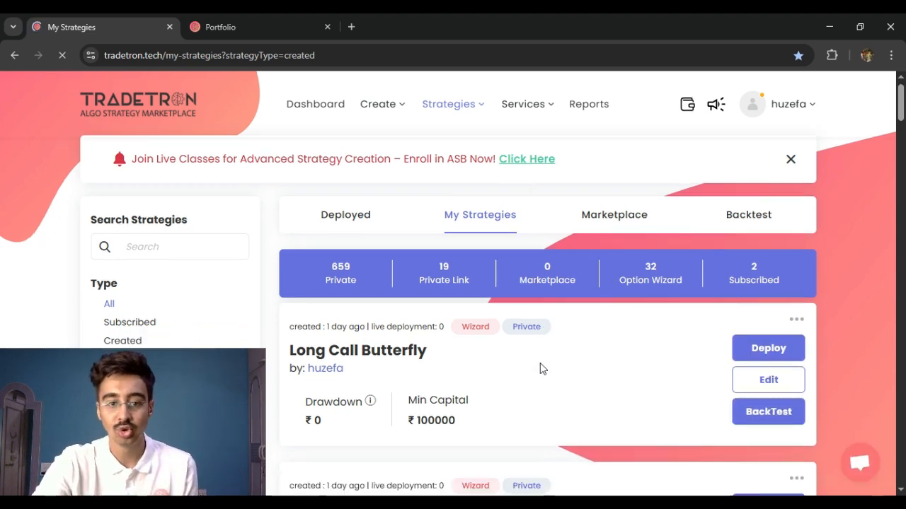
scroll(542, 358, down, 1)
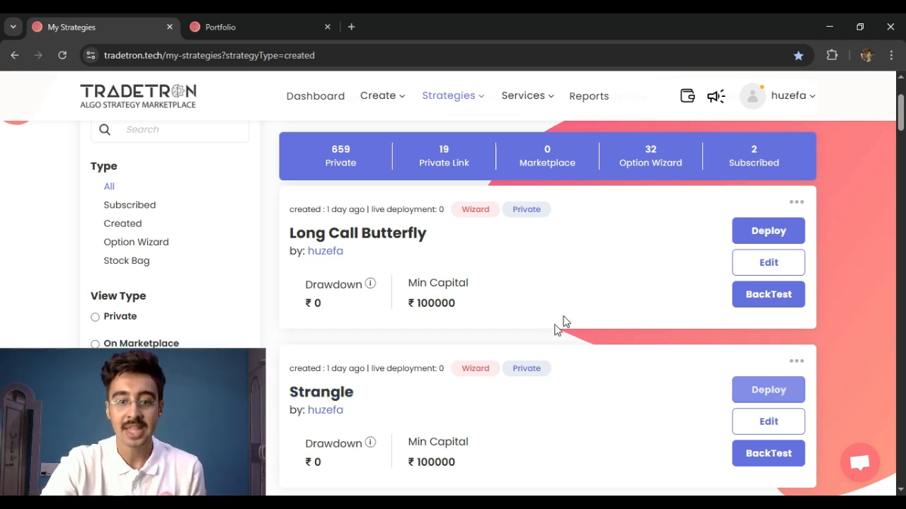
Deploy the Strangle strategy with Live Offline execution and Finvasia (Shoonya) as the NFO broker
click(747, 391)
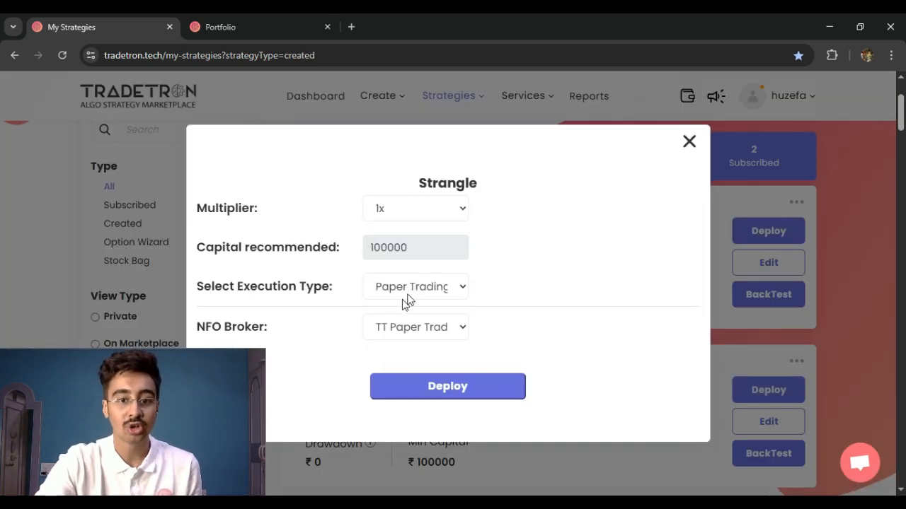
click(418, 286)
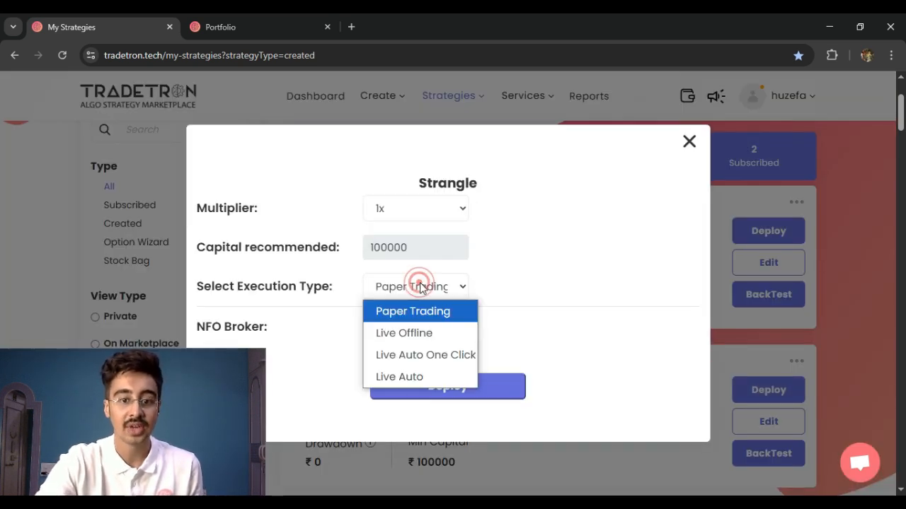
click(421, 332)
click(429, 329)
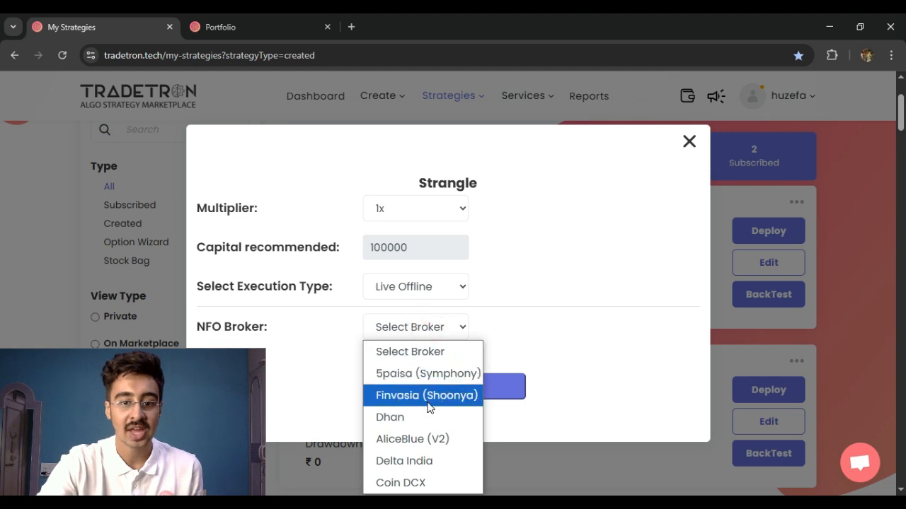
click(430, 401)
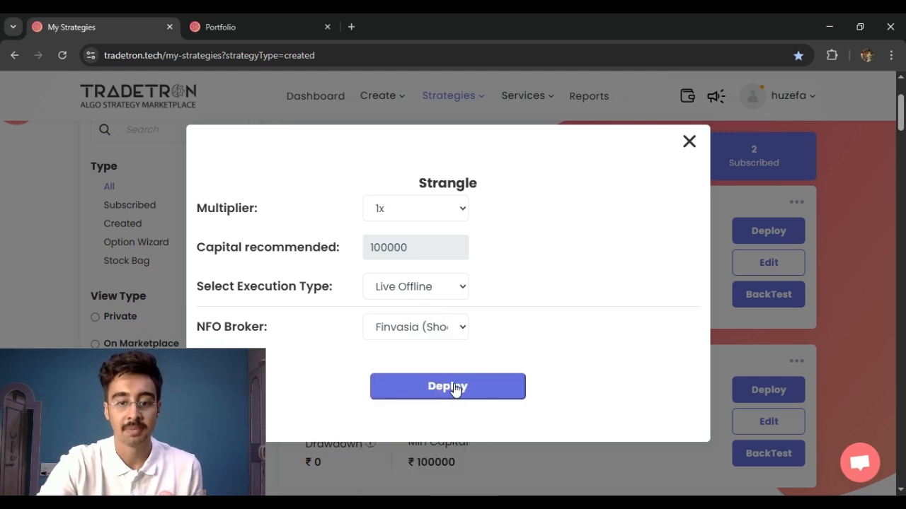
click(454, 388)
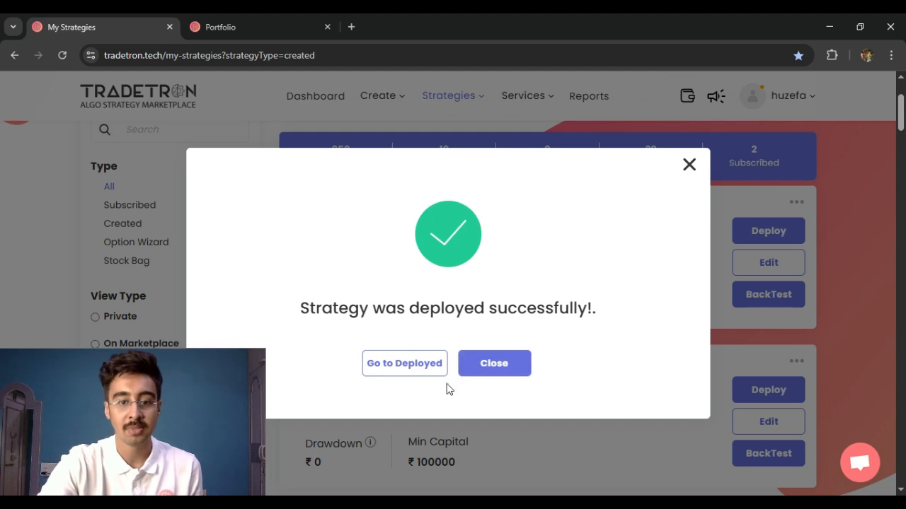
click(689, 165)
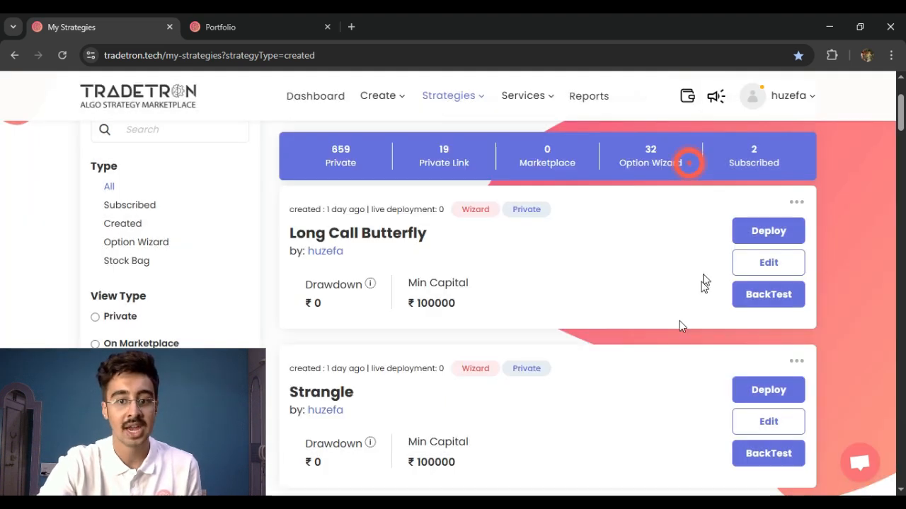
Deploy the Strangle strategy a second time, again using Live Offline execution and the NFO broker Finvasia (Shoonya)
click(770, 389)
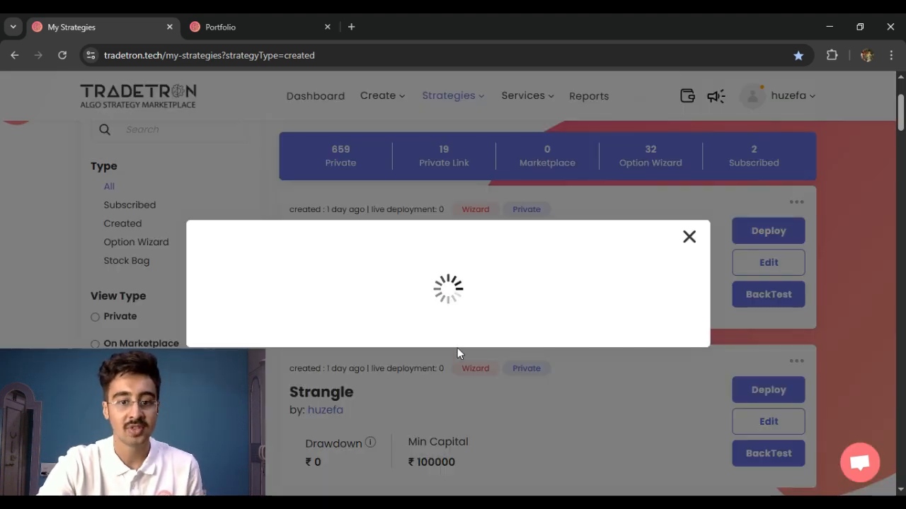
click(430, 293)
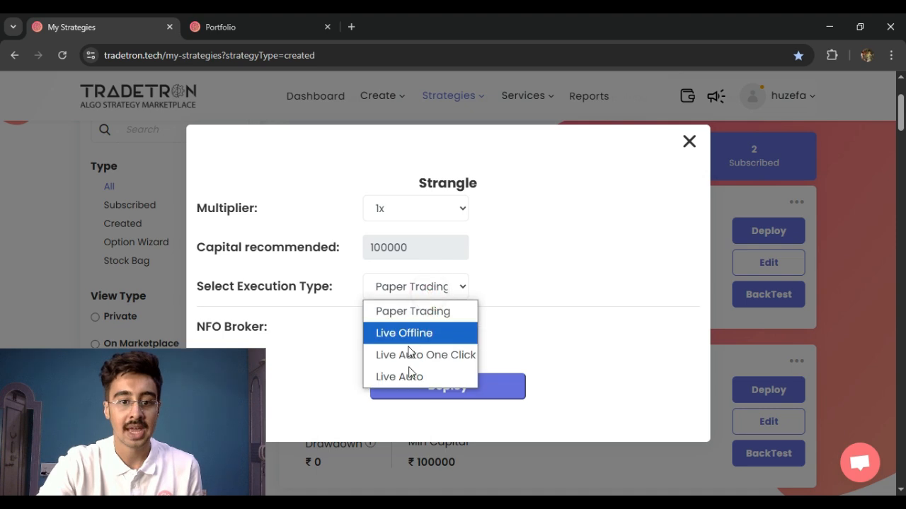
click(417, 333)
click(425, 326)
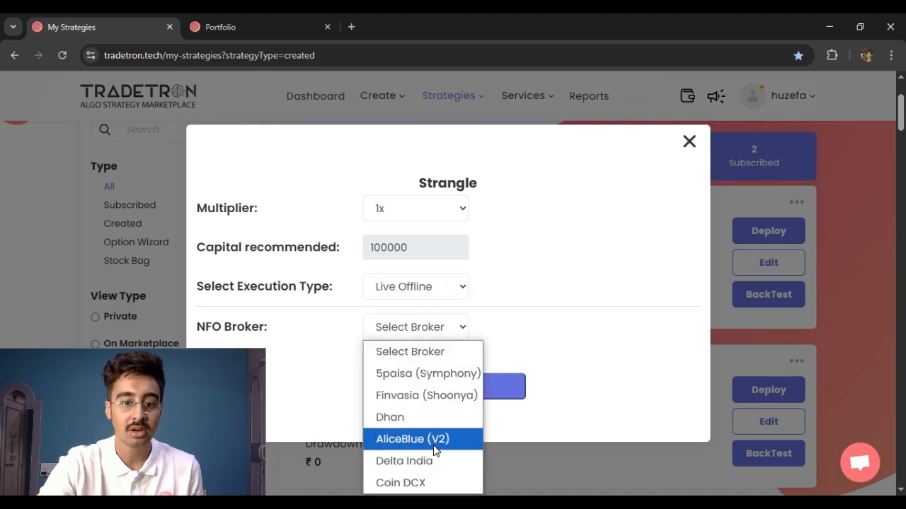
click(438, 396)
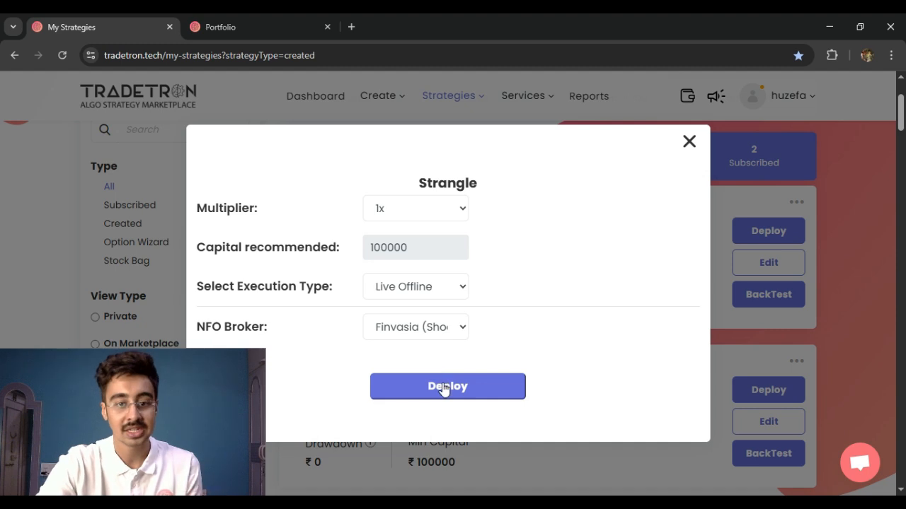
click(442, 383)
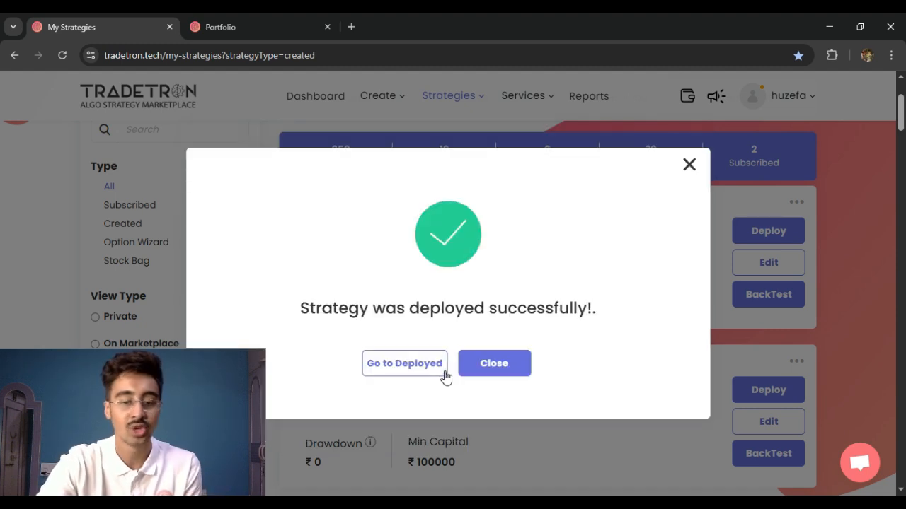
click(488, 364)
Deploy the Long Call Butterfly strategy with Live Offline execution and Finvasia (Shoonya) as the NFO broker
click(764, 230)
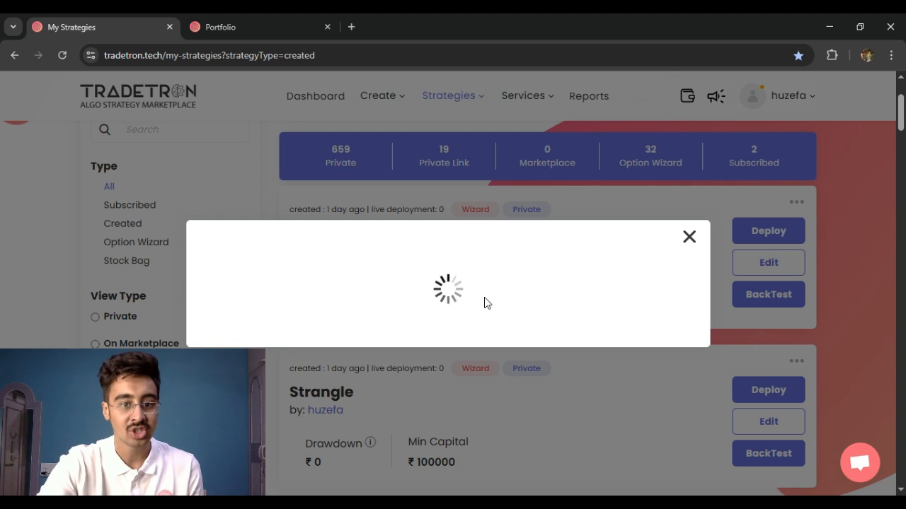
click(446, 287)
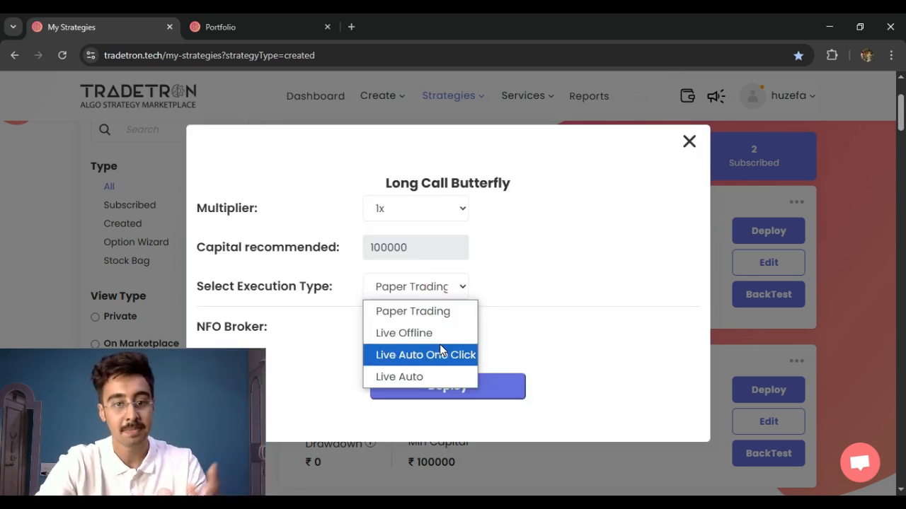
click(434, 332)
click(427, 322)
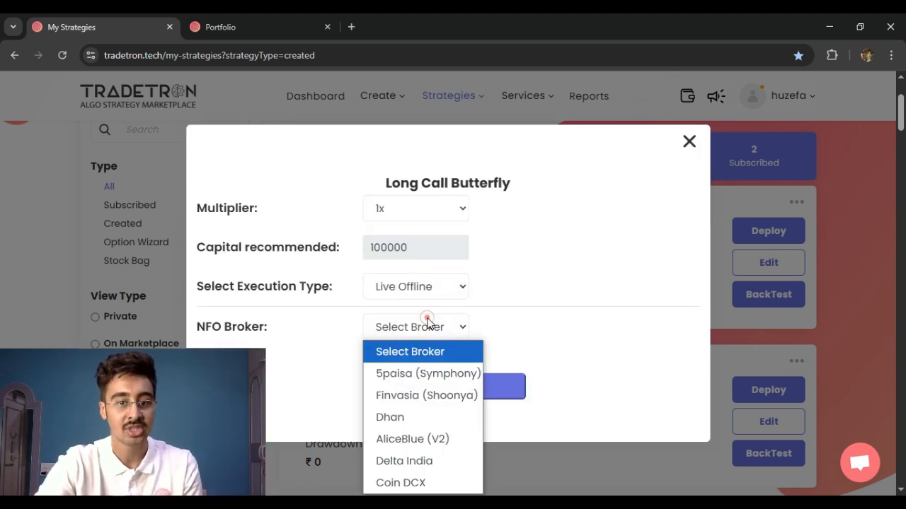
click(427, 395)
click(438, 388)
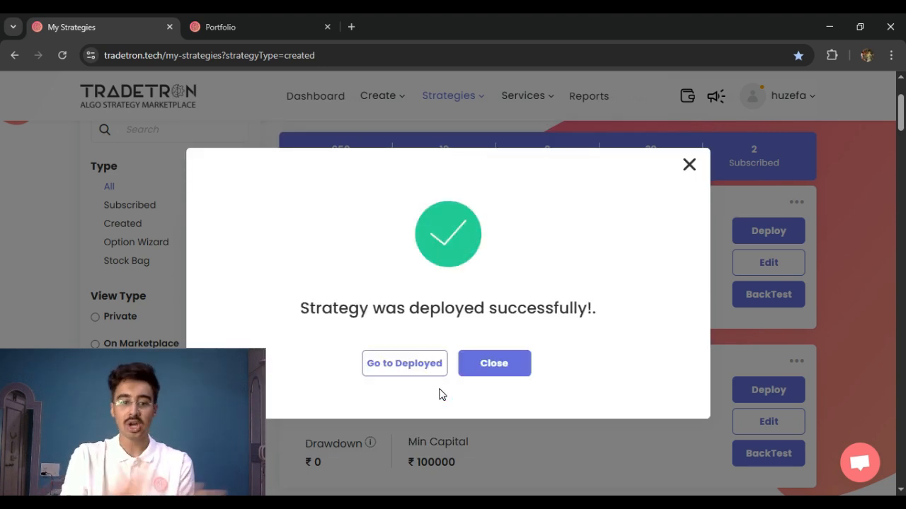
click(494, 366)
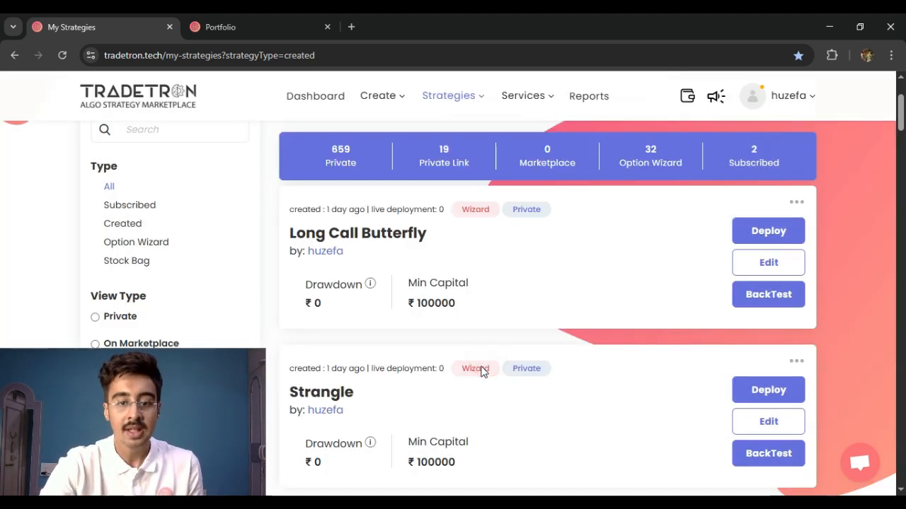
Open the list of deployed strategies
click(271, 28)
click(73, 27)
scroll(414, 233, up, 3)
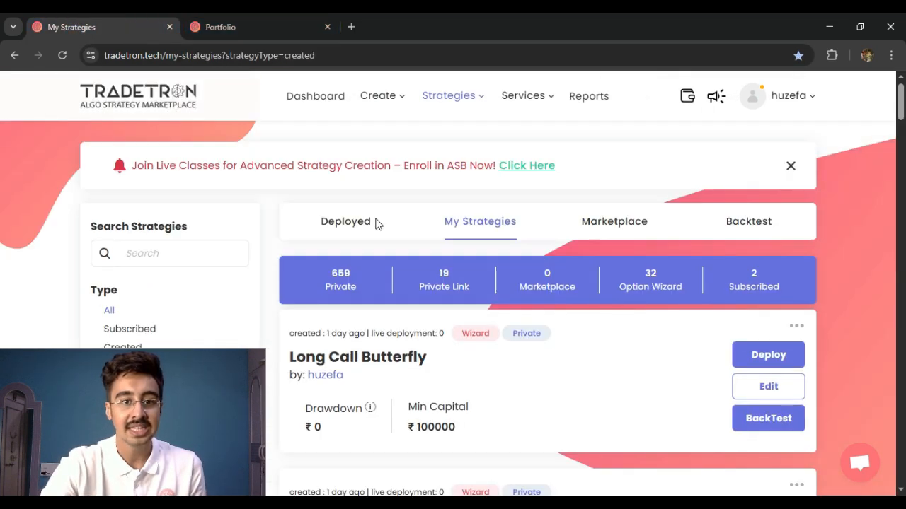
click(354, 237)
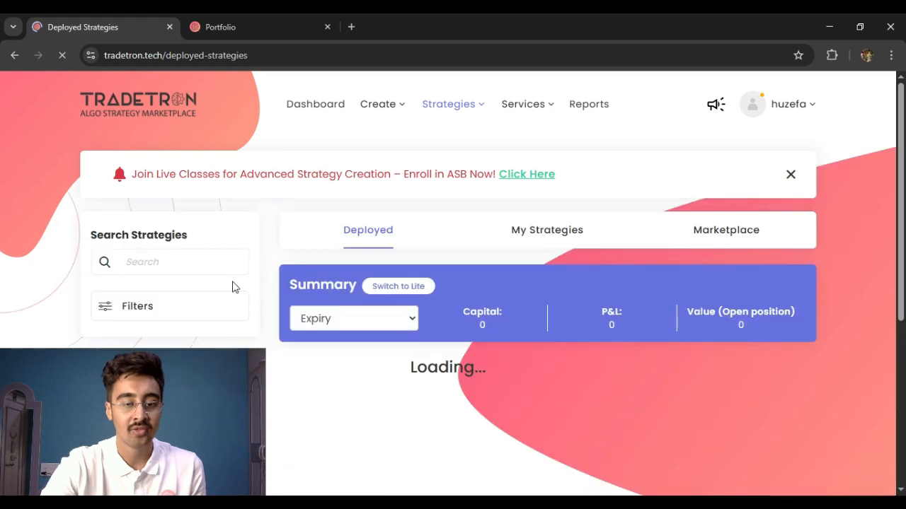
Change the deployed strategies' broker filter to Finvasia (Shoonya), apply it and look through the filtered strategies
click(154, 315)
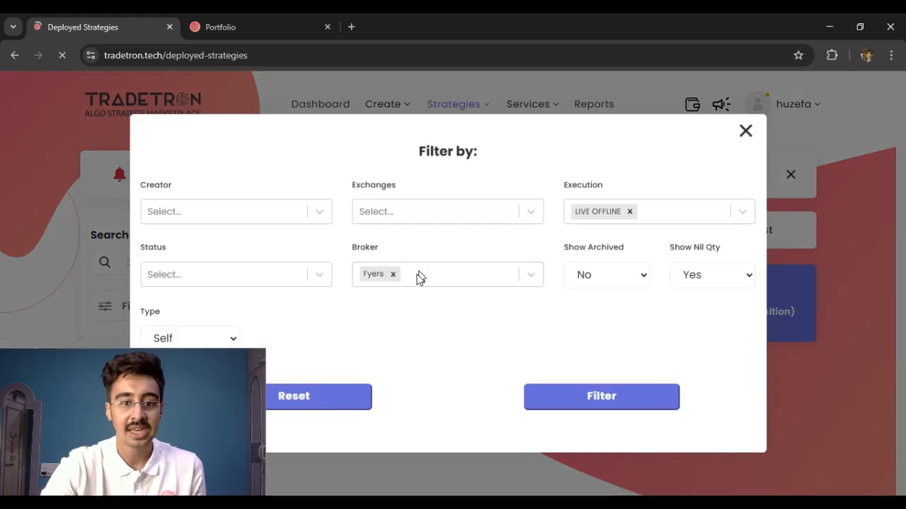
click(415, 275)
click(392, 275)
click(417, 376)
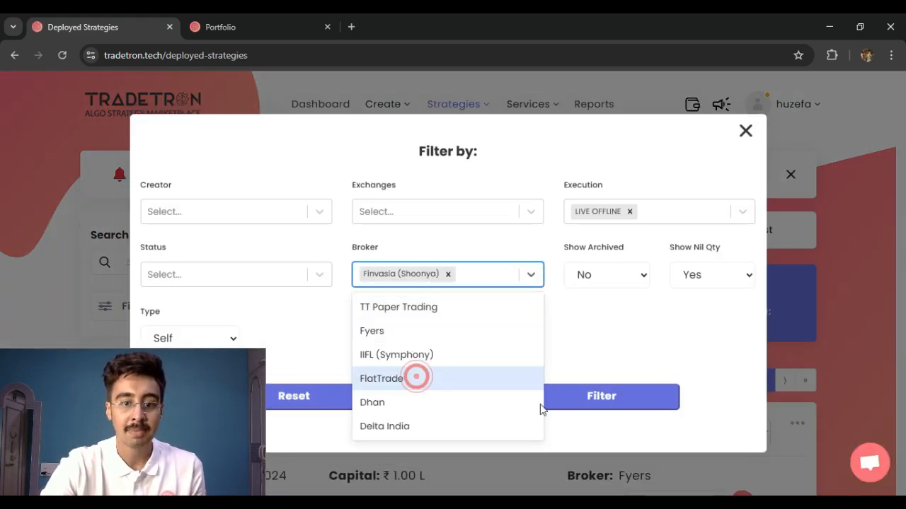
click(597, 397)
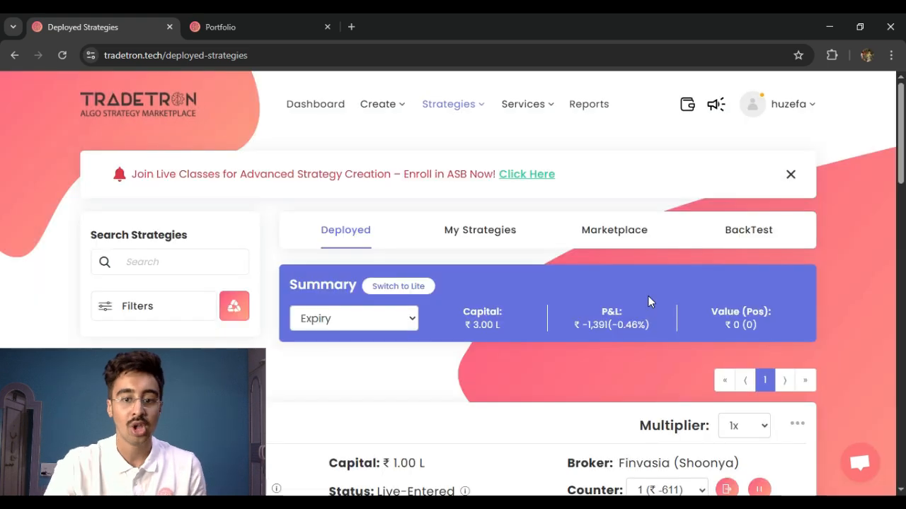
scroll(591, 329, down, 10)
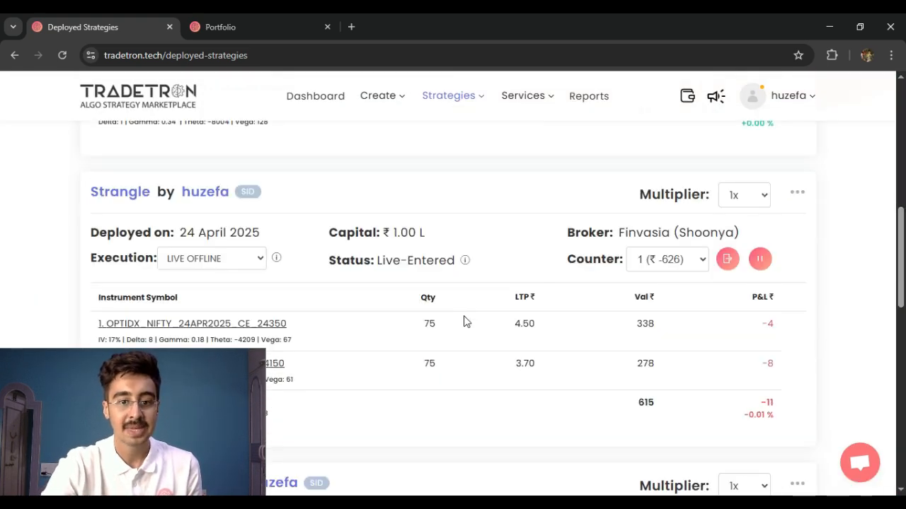
scroll(463, 321, down, 3)
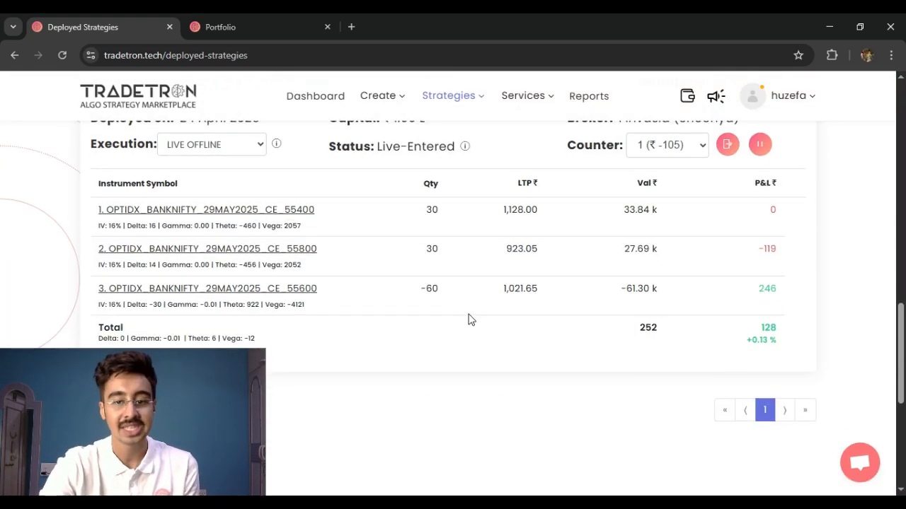
scroll(467, 320, up, 1)
scroll(469, 317, up, 12)
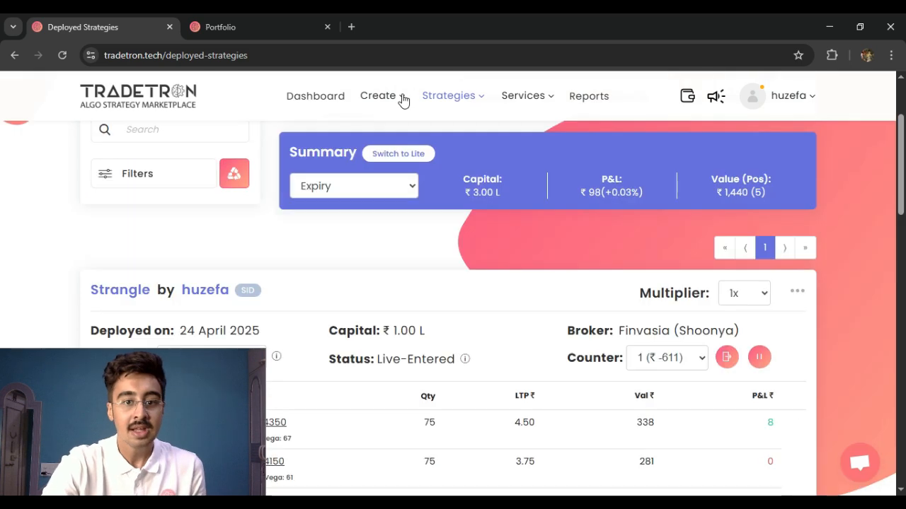
On the Portfolio Management form, name the new portfolio tradetron1 and choose Thu as its day of the week
click(238, 19)
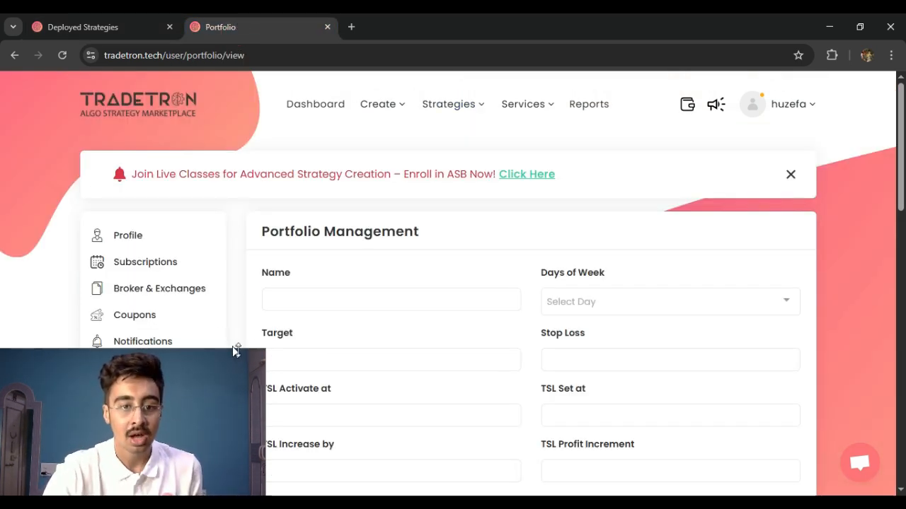
drag(264, 348, 238, 362)
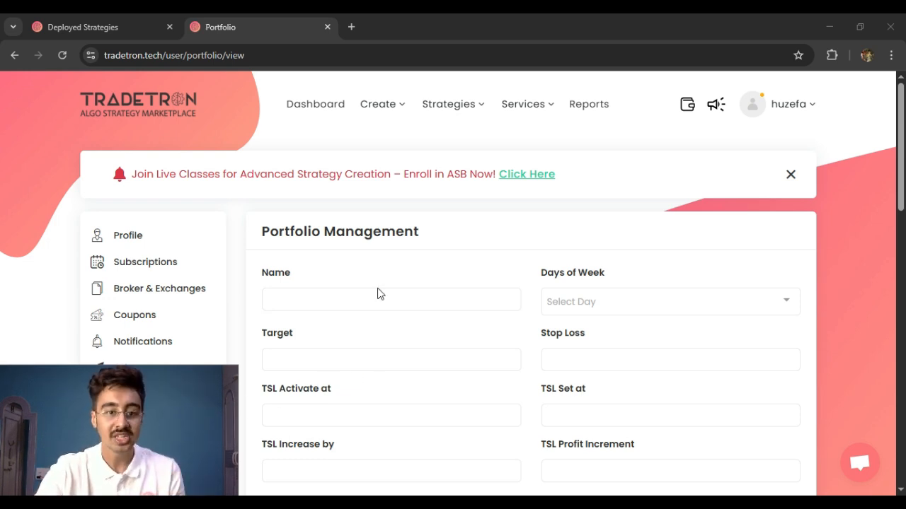
click(323, 290)
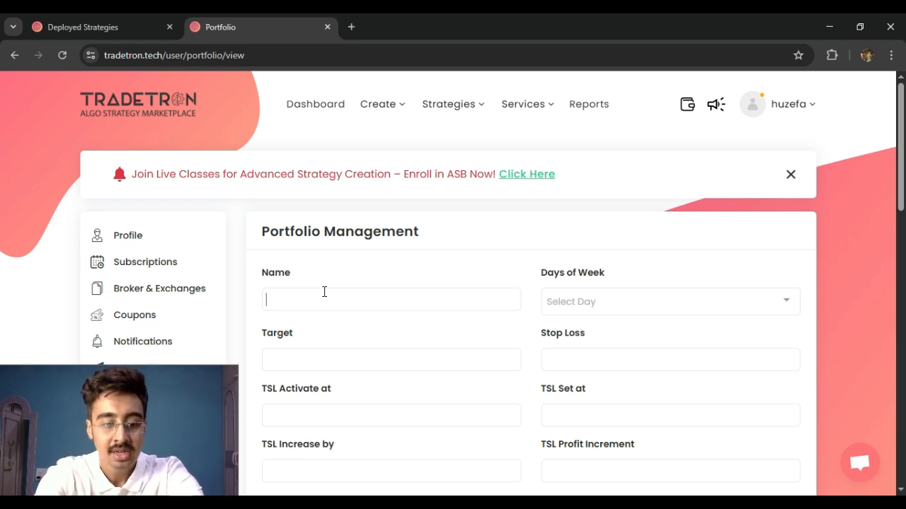
text(trad)
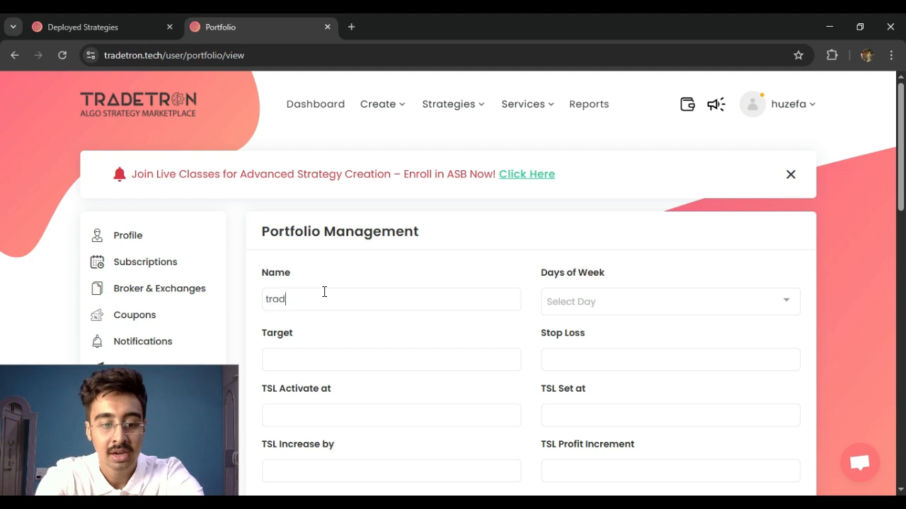
text(etron1)
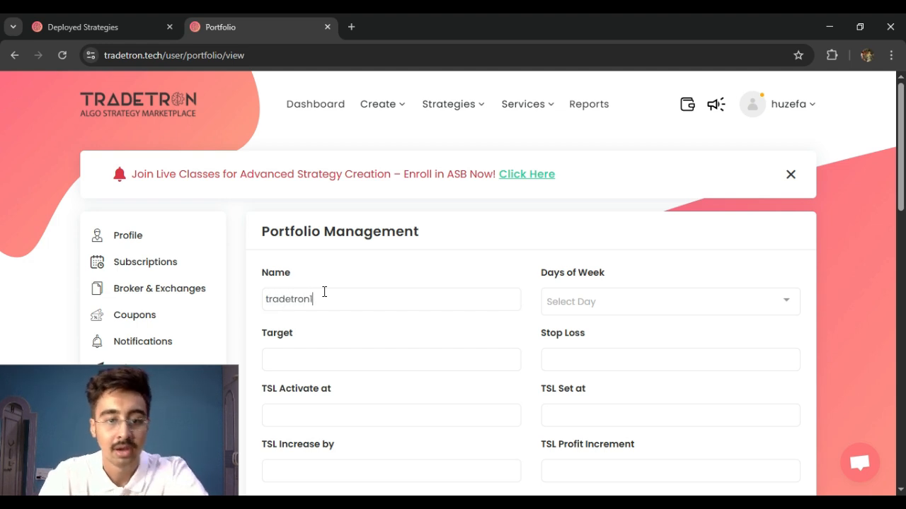
click(621, 300)
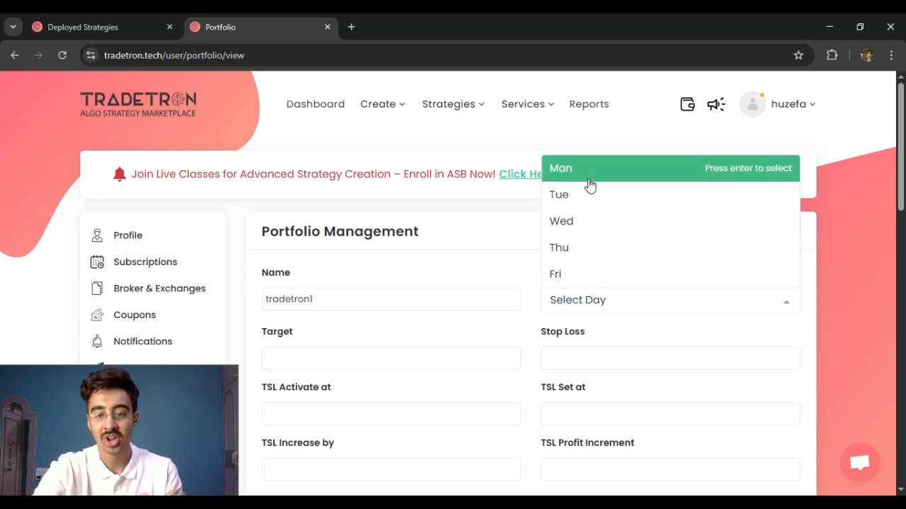
click(598, 261)
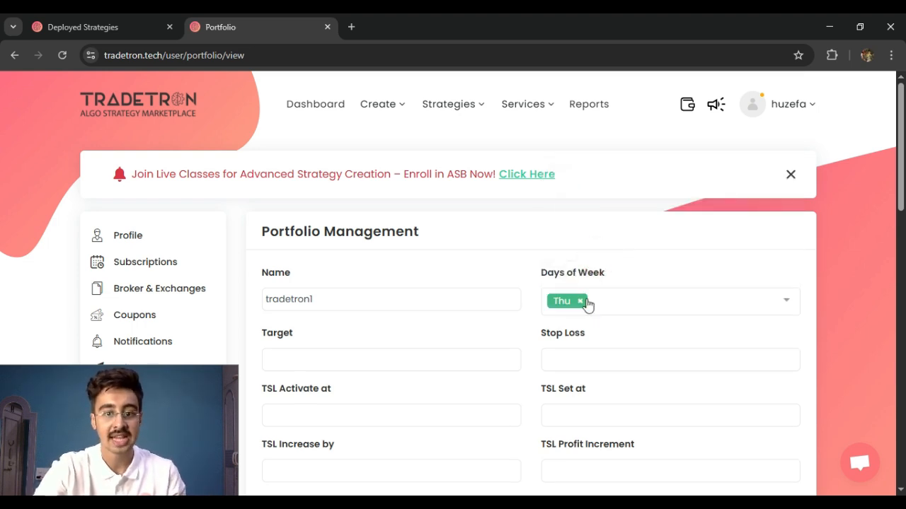
Add Fri to the portfolio's days of the week, and set its target to 1000 and stop loss to 500
click(615, 294)
click(600, 274)
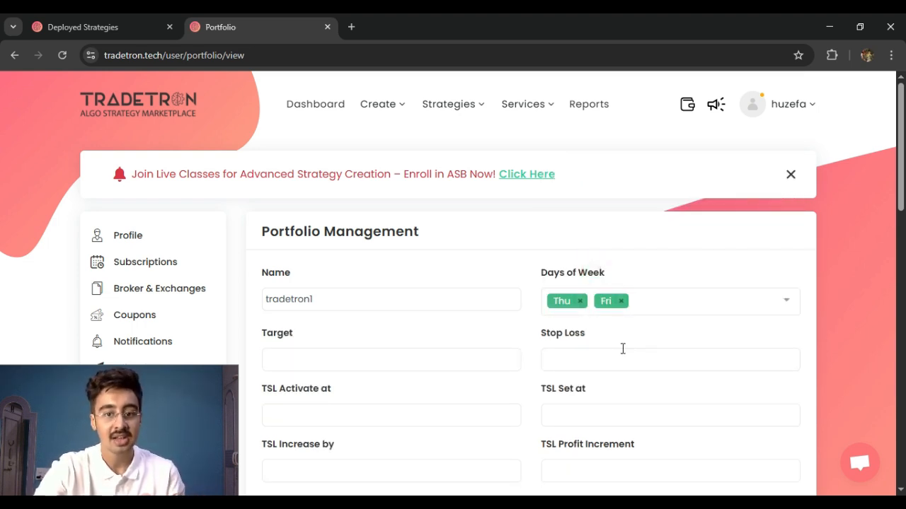
scroll(594, 303, down, 1)
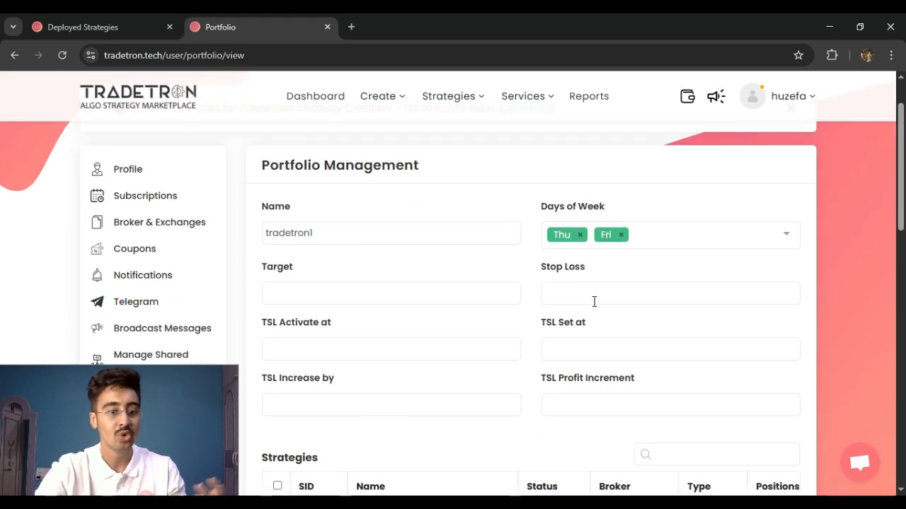
scroll(326, 297, down, 2)
scroll(318, 297, down, 1)
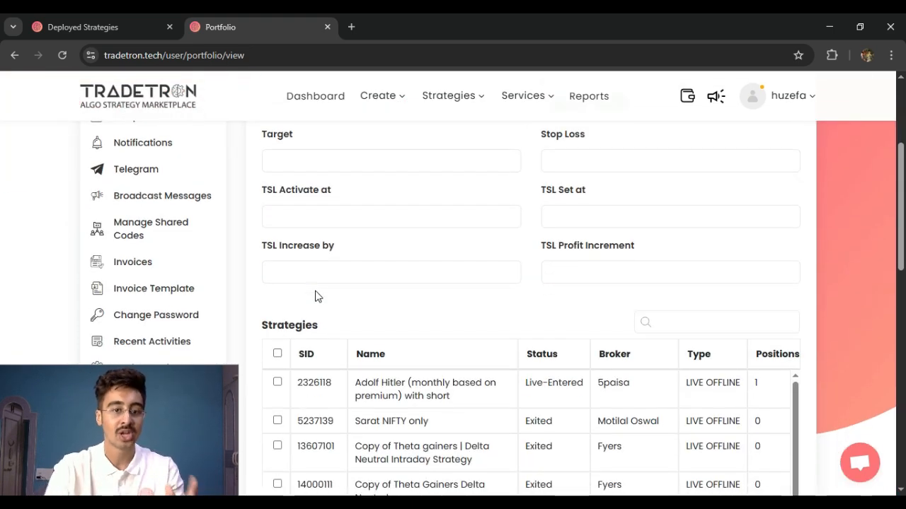
scroll(515, 275, up, 3)
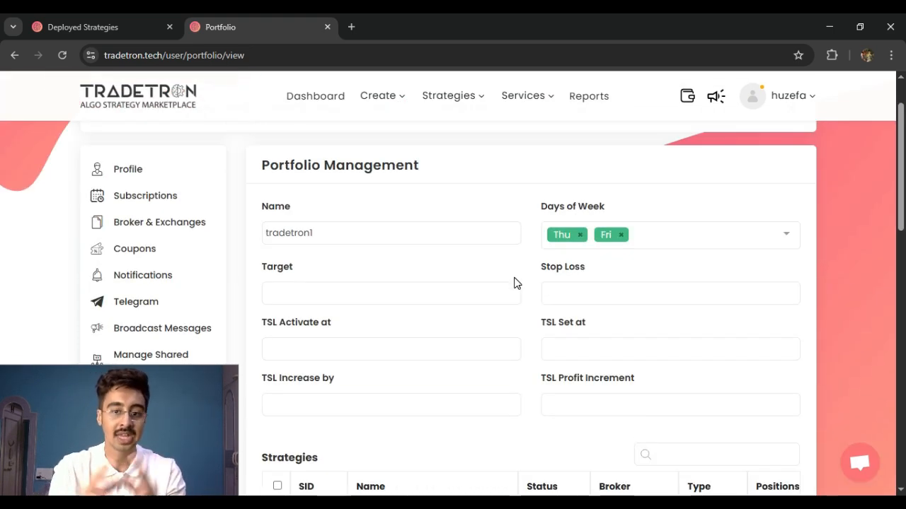
click(378, 286)
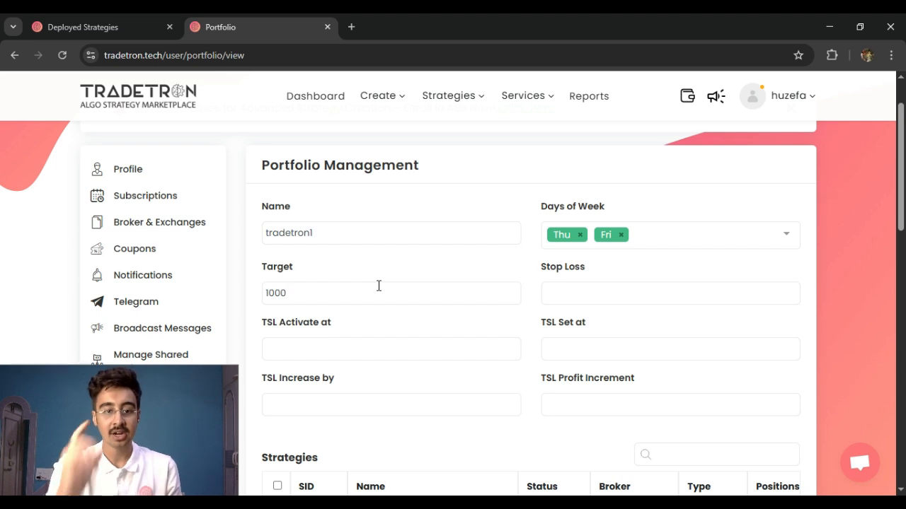
click(597, 284)
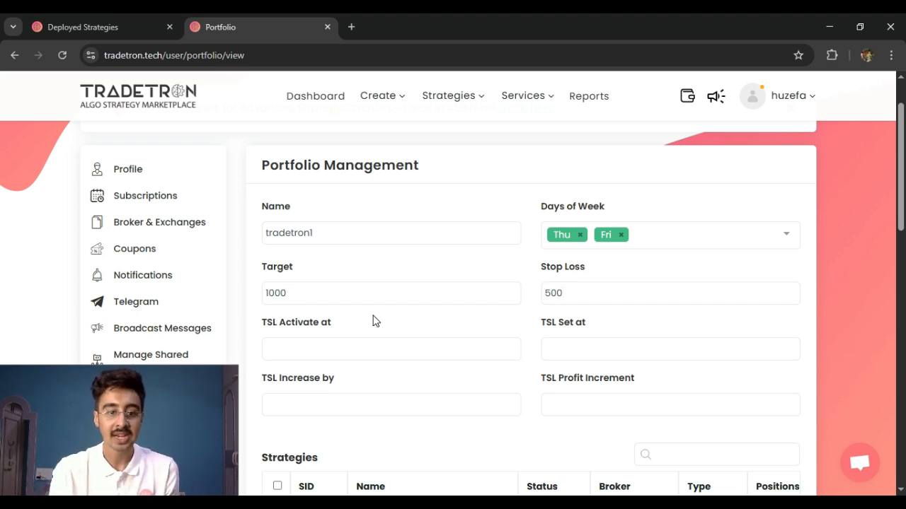
Include both Finvasia (Shoonya) Strangle strategies and the Finvasia (Shoonya) Long Call Butterfly strategy in the portfolio
scroll(382, 310, down, 1)
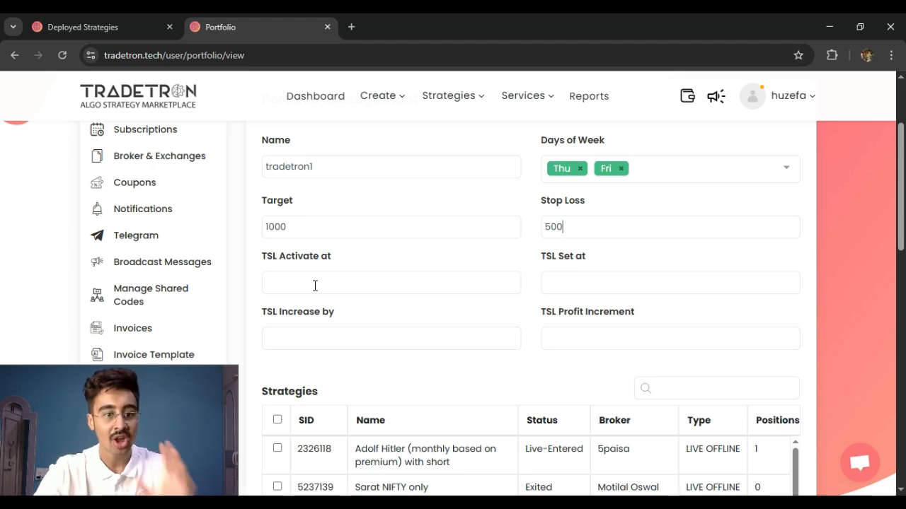
scroll(338, 281, down, 1)
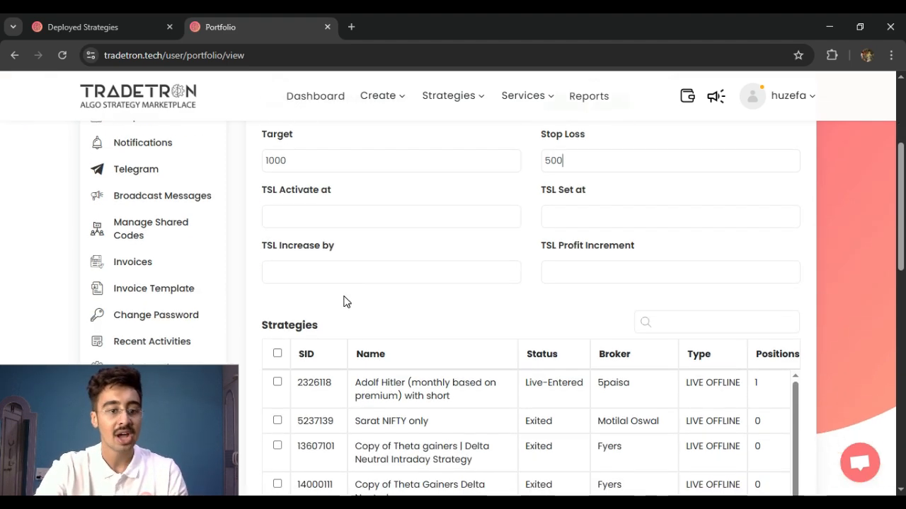
scroll(346, 302, down, 3)
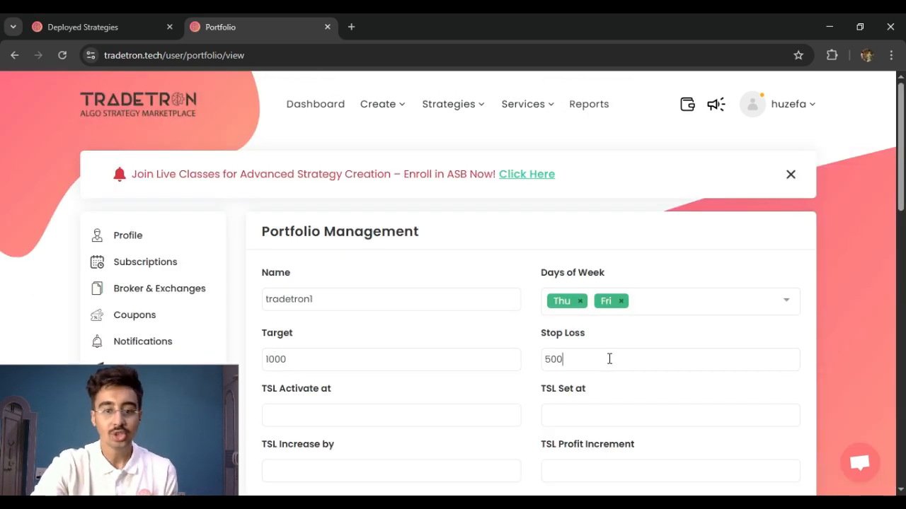
scroll(499, 347, down, 6)
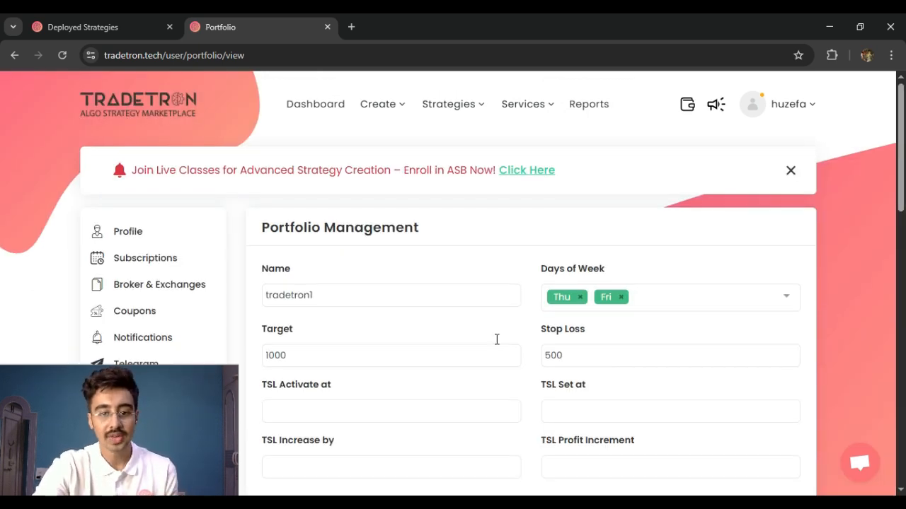
scroll(566, 354, down, 2)
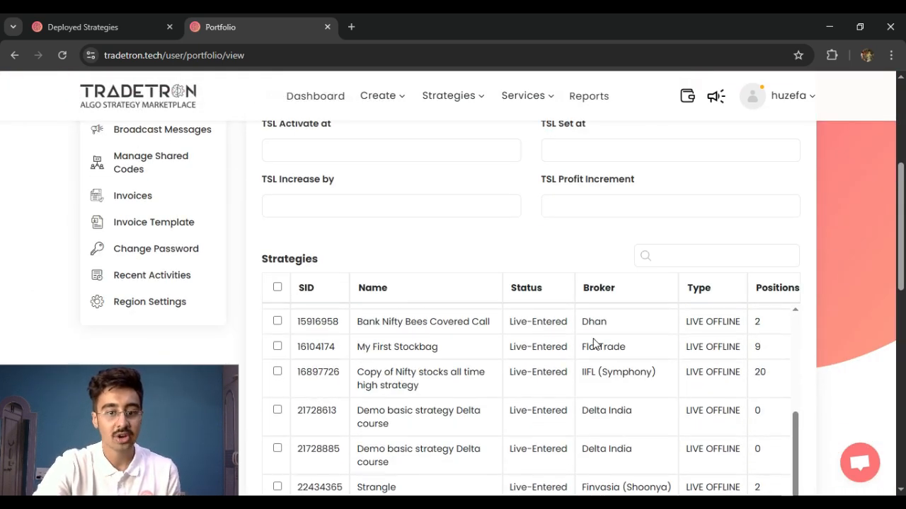
scroll(594, 357, down, 1)
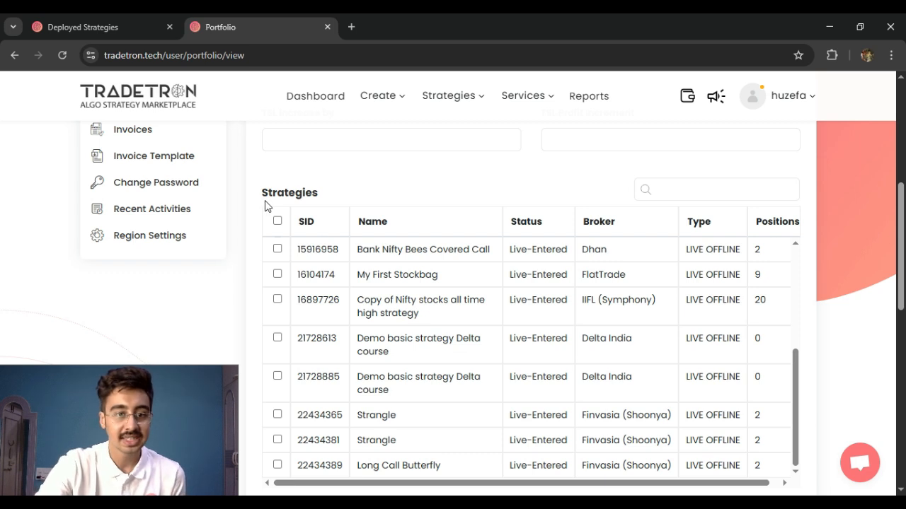
drag(264, 206, 318, 196)
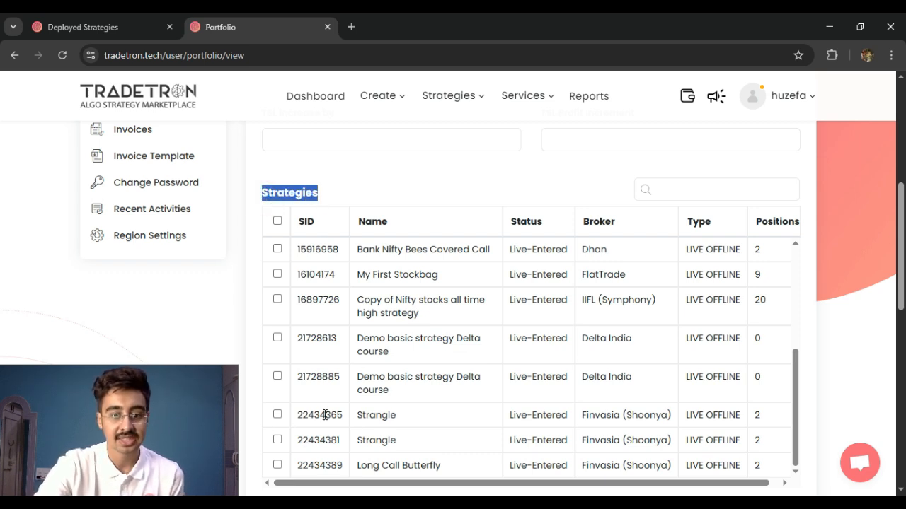
drag(320, 415, 408, 419)
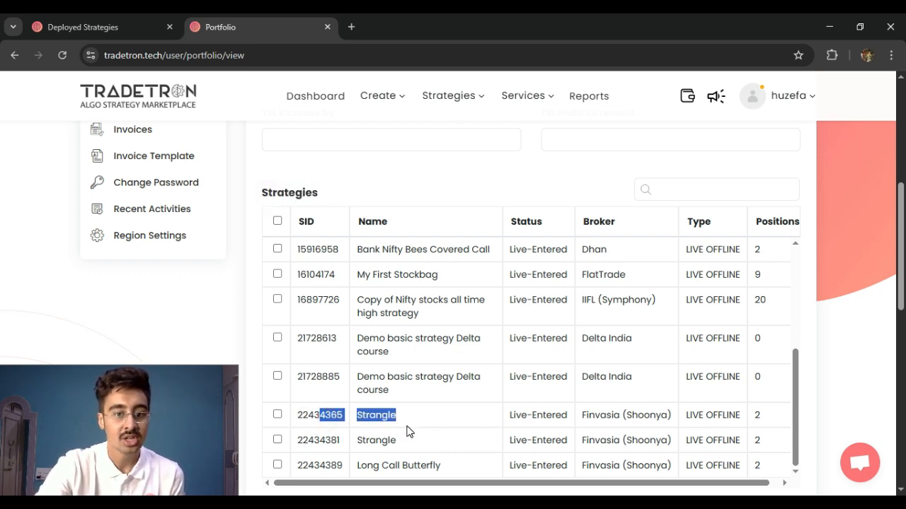
drag(594, 415, 665, 419)
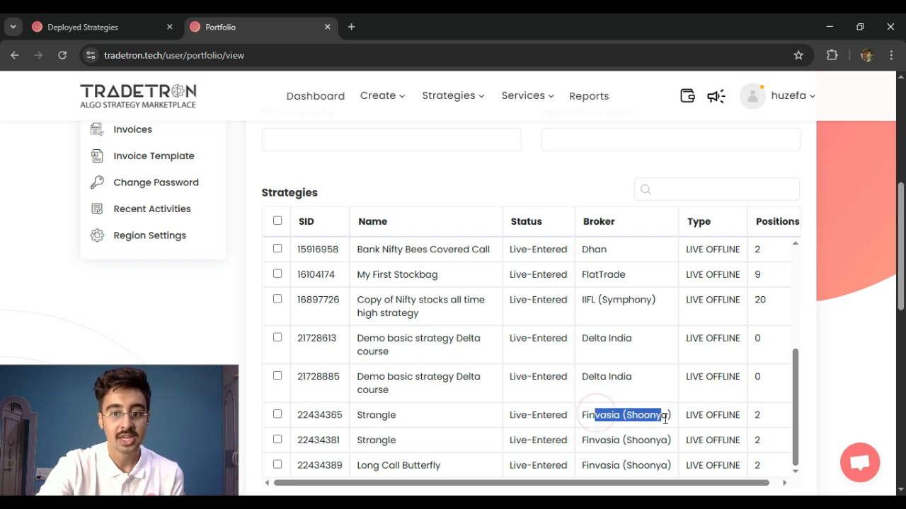
double_click(588, 440)
drag(356, 440, 427, 443)
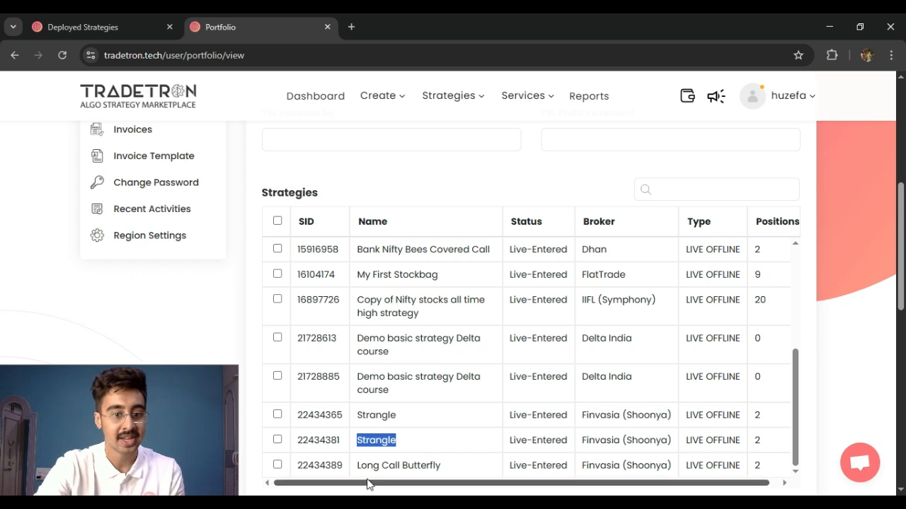
drag(367, 465, 640, 471)
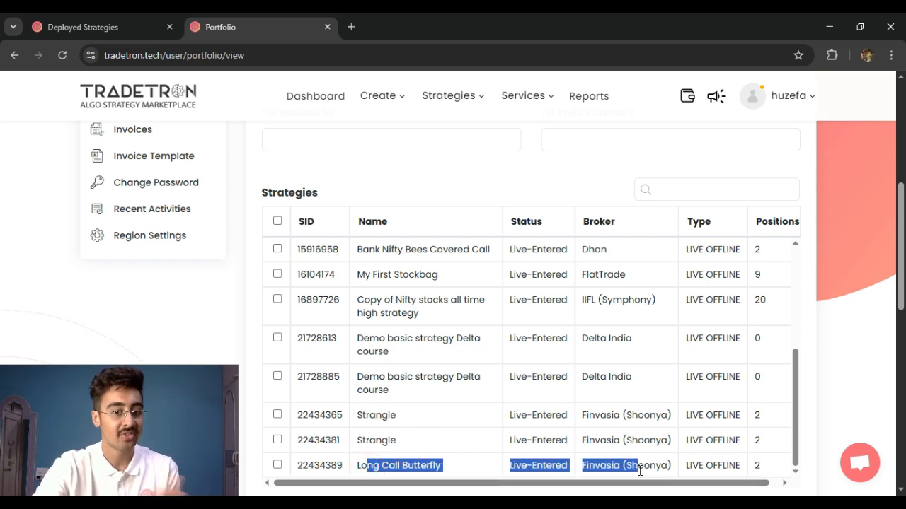
click(277, 415)
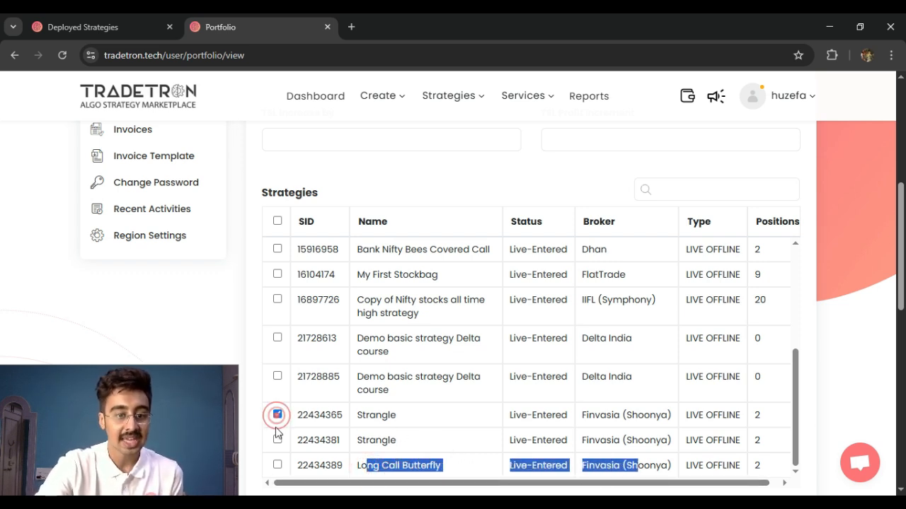
click(277, 440)
click(277, 465)
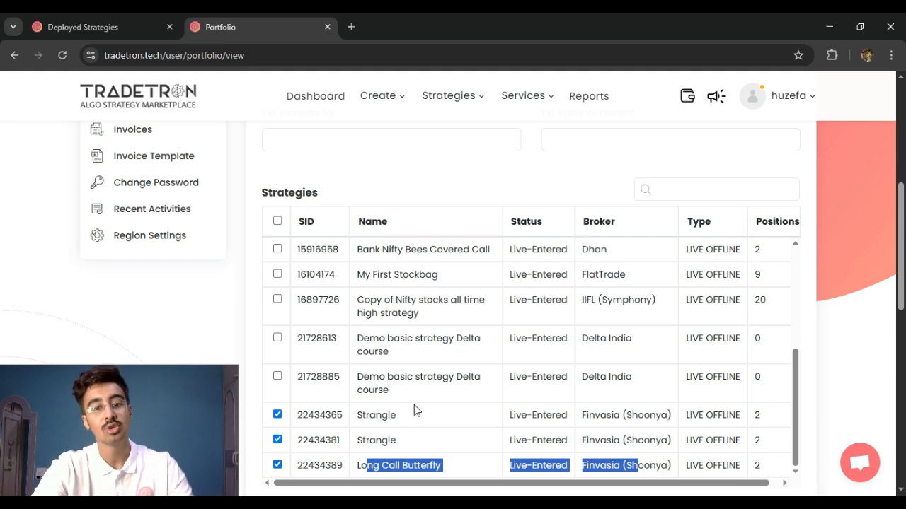
Check the selection in the strategies table, save the tradetron1 portfolio and dismiss the confirmation message
scroll(417, 407, up, 2)
scroll(419, 407, down, 2)
scroll(399, 428, up, 1)
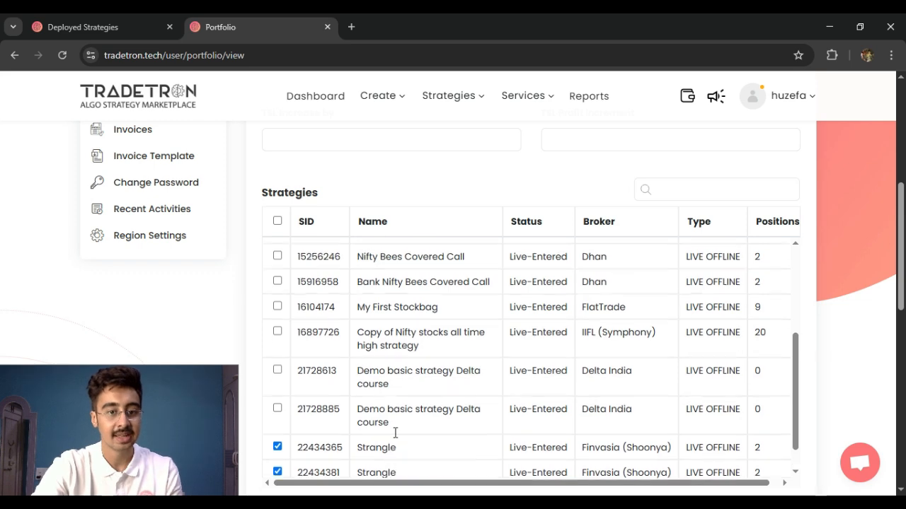
scroll(395, 433, up, 10)
scroll(548, 333, down, 6)
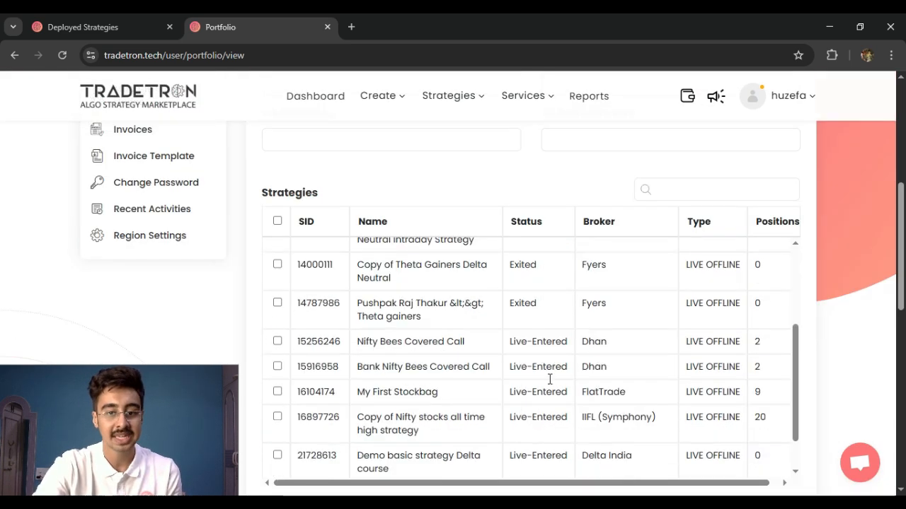
scroll(549, 379, down, 5)
click(541, 351)
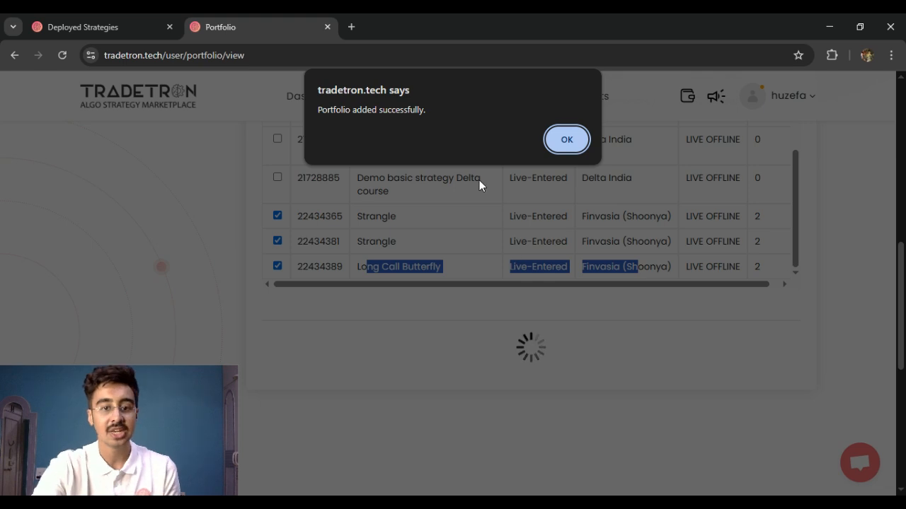
click(564, 150)
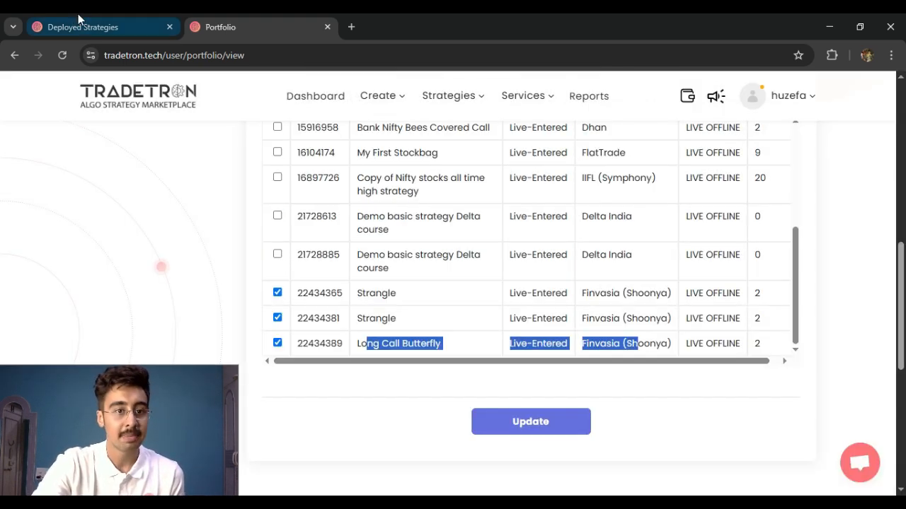
Go back to the deployed strategies and examine the P&L of the Strangle and Long Call Butterfly positions
click(78, 17)
scroll(454, 338, down, 10)
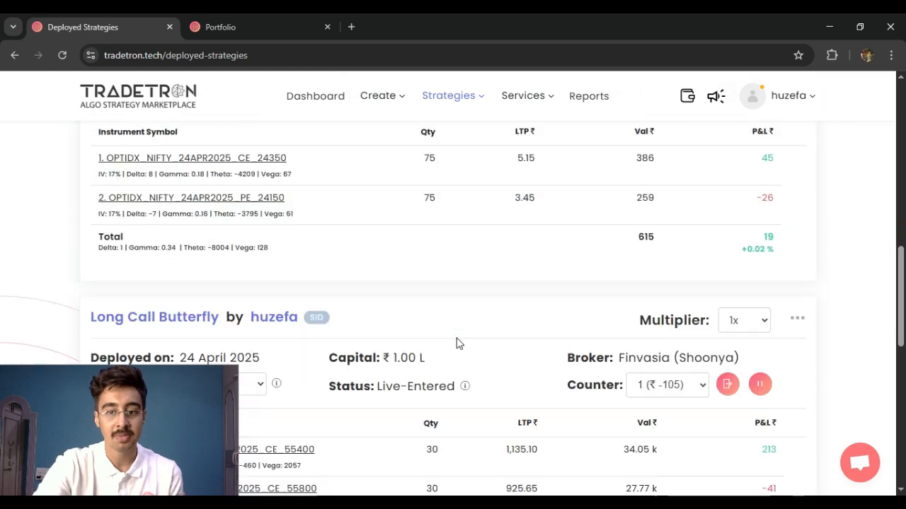
scroll(458, 343, down, 3)
scroll(459, 347, up, 5)
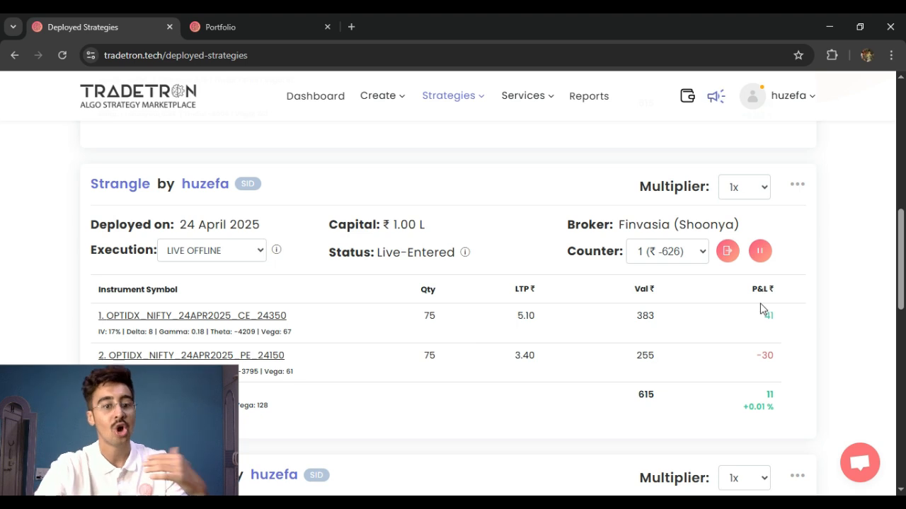
scroll(389, 402, down, 2)
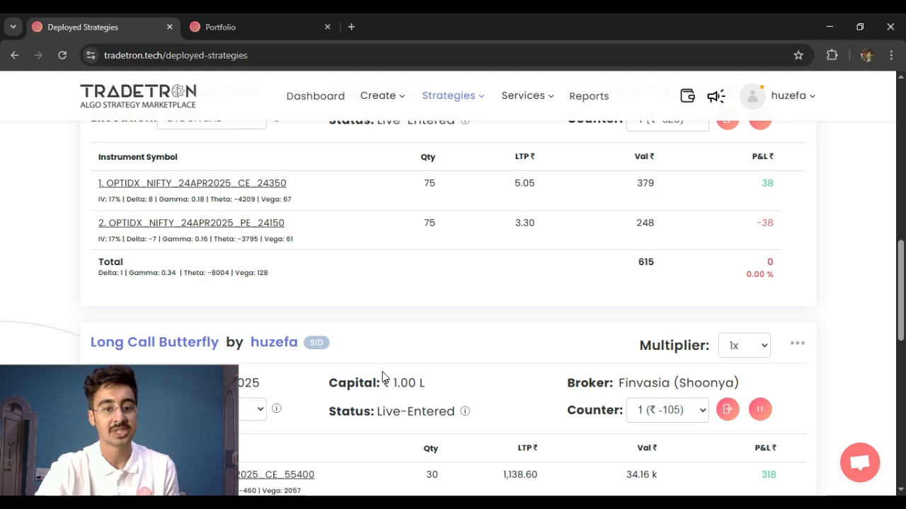
scroll(384, 358, down, 1)
scroll(384, 358, down, 2)
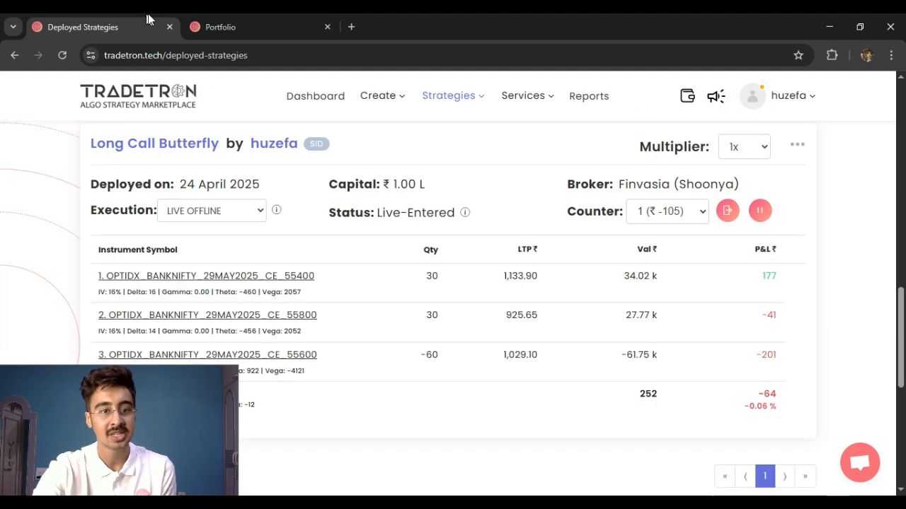
Return to Portfolio Management and set the target of the tradetron1 portfolio to 50
click(315, 27)
scroll(424, 264, up, 6)
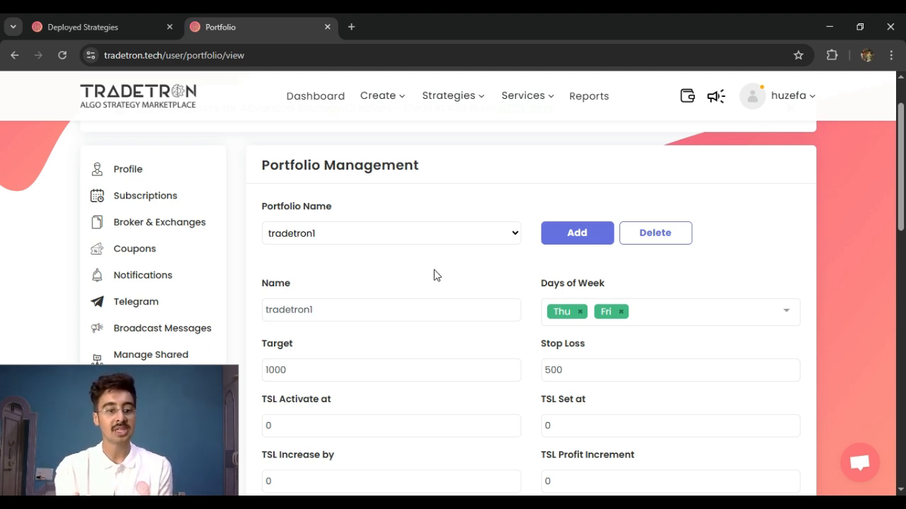
double_click(345, 374)
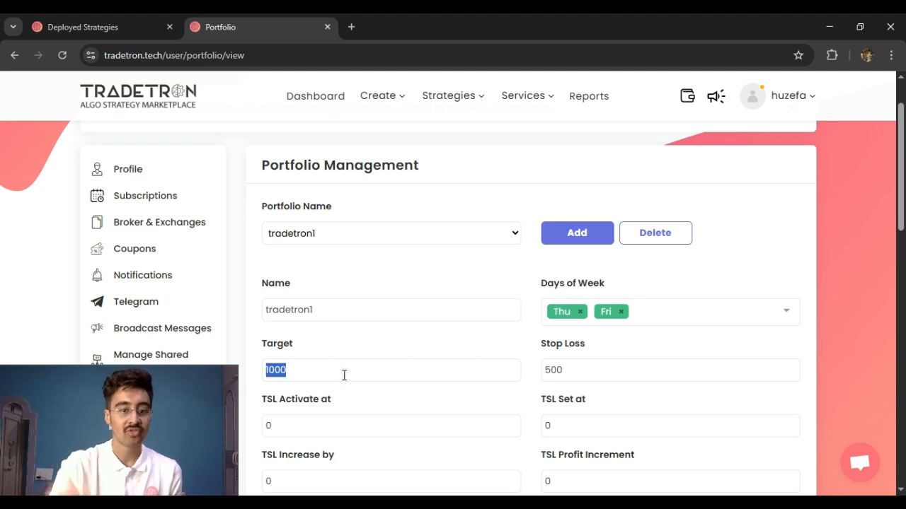
text(100)
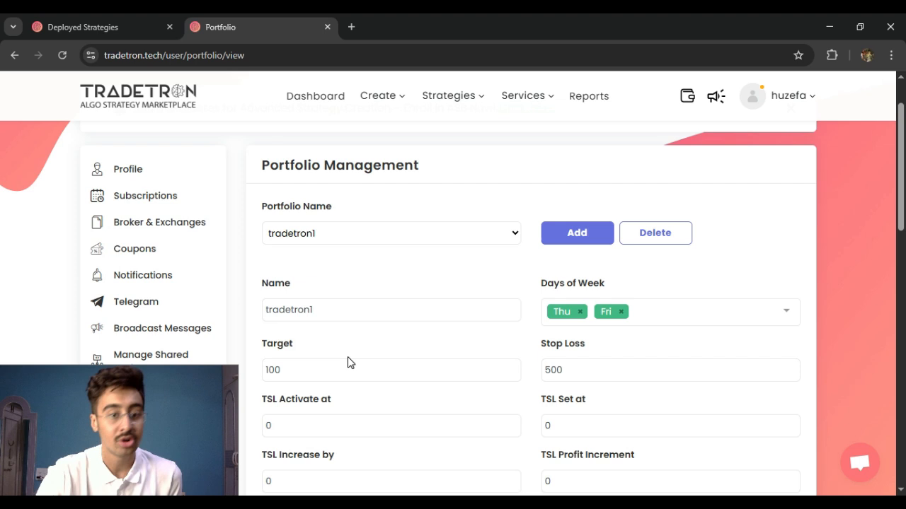
scroll(347, 362, down, 1)
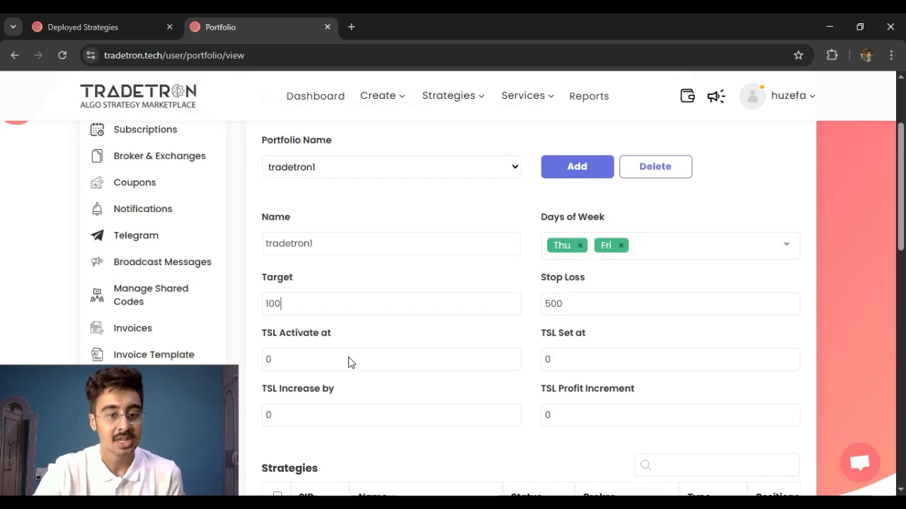
key(BackSpace)
key(BackSpace)
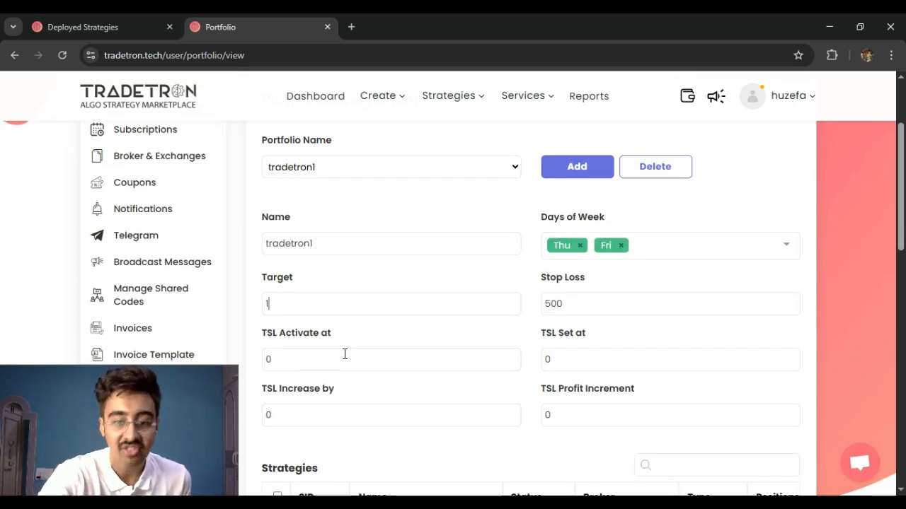
text(50)
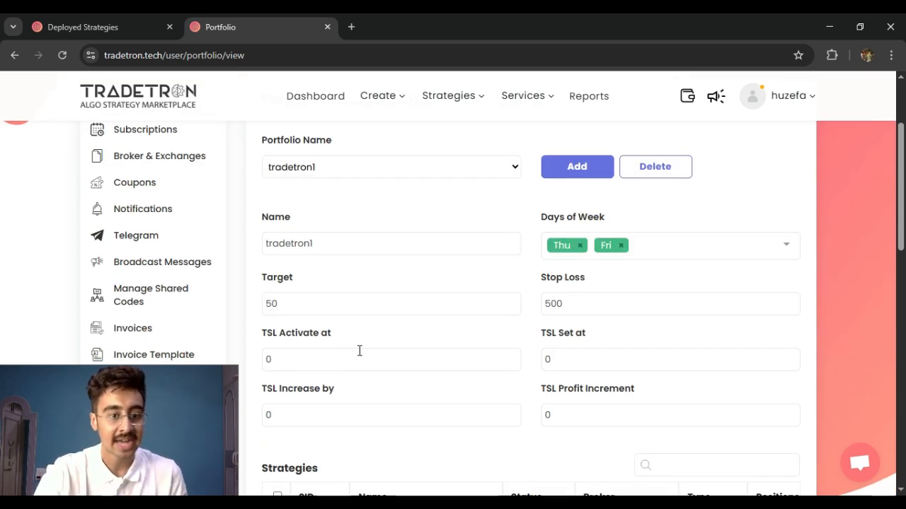
Set the stop loss of the tradetron1 portfolio to 25, update the portfolio and dismiss the confirmation message
scroll(375, 326, down, 1)
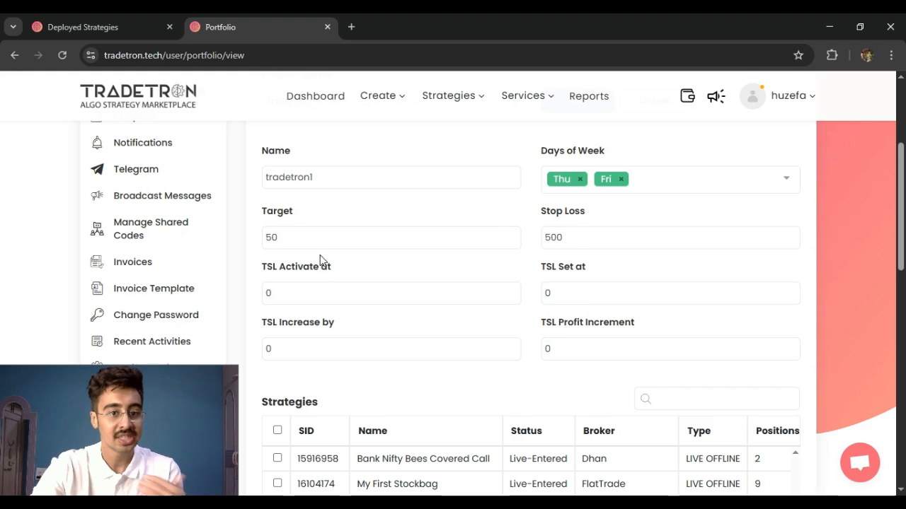
double_click(566, 229)
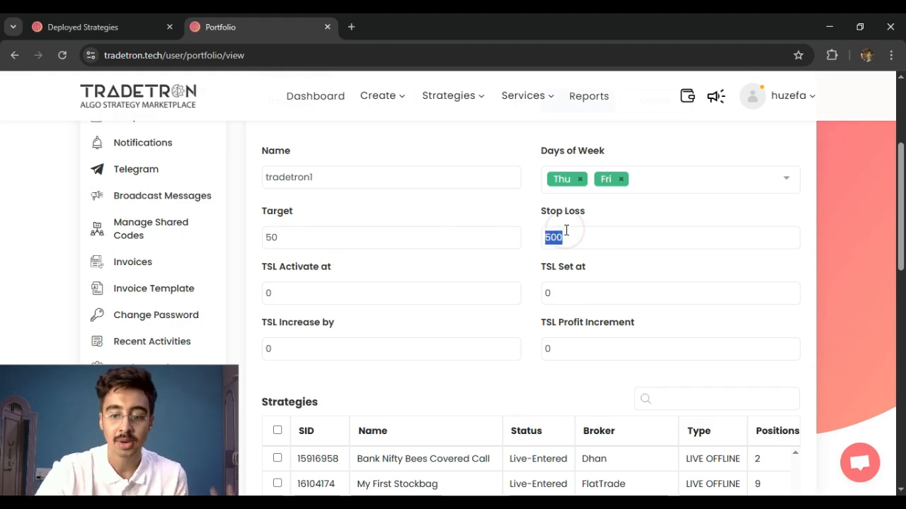
text(25)
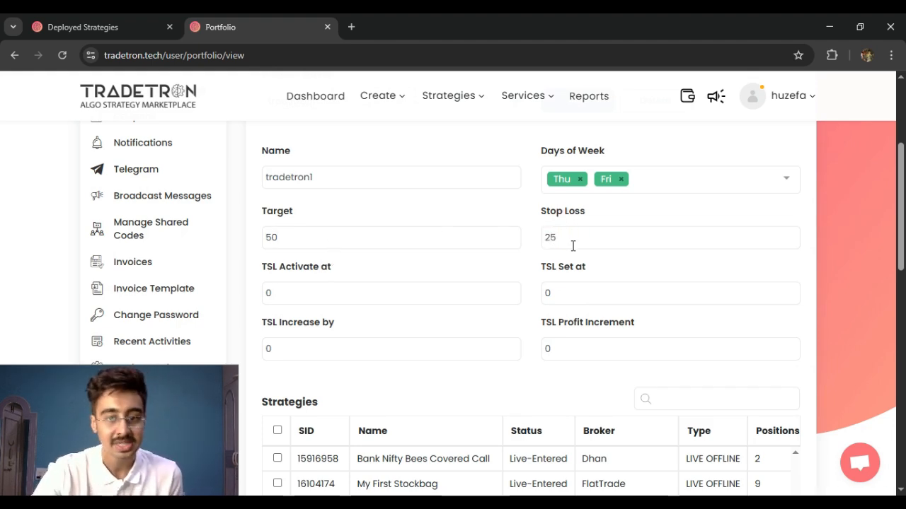
scroll(602, 344, down, 10)
scroll(561, 318, up, 5)
click(554, 296)
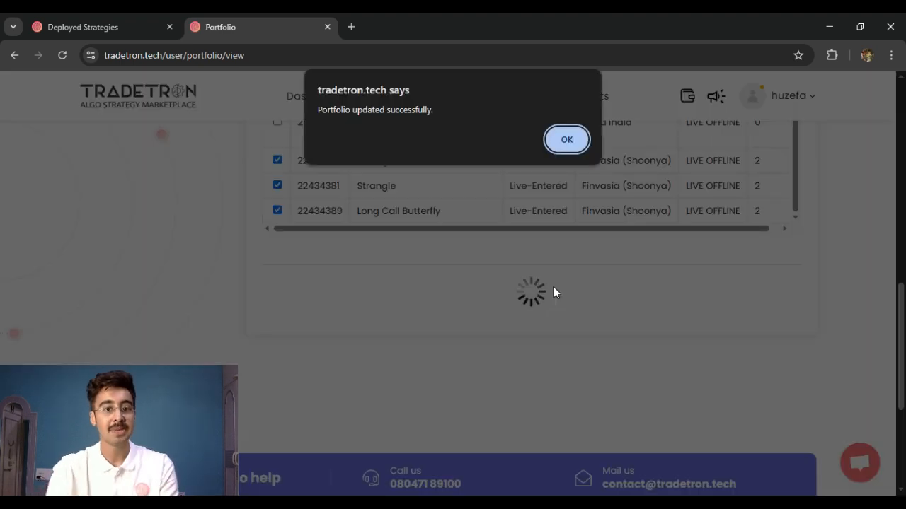
click(570, 139)
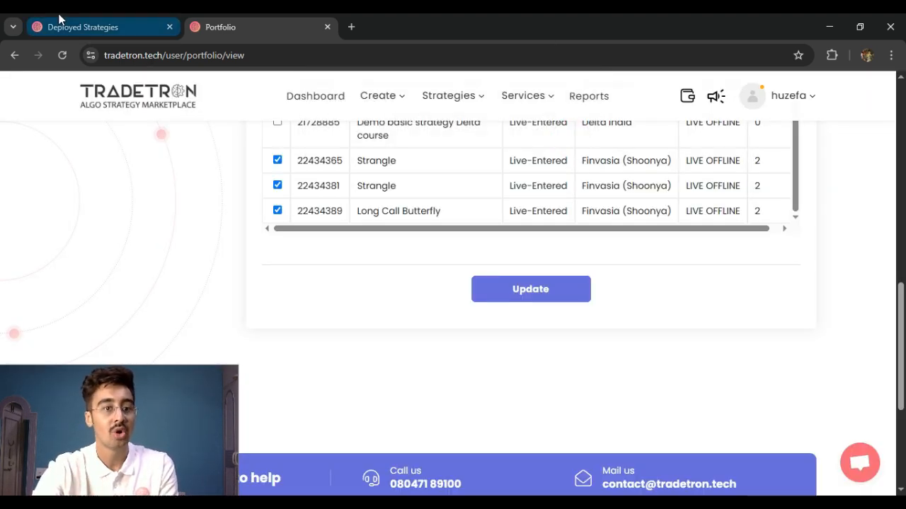
Go back to the deployed strategies and check the status and total P&L of both Strangle strategies and the Long Call Butterfly
click(59, 19)
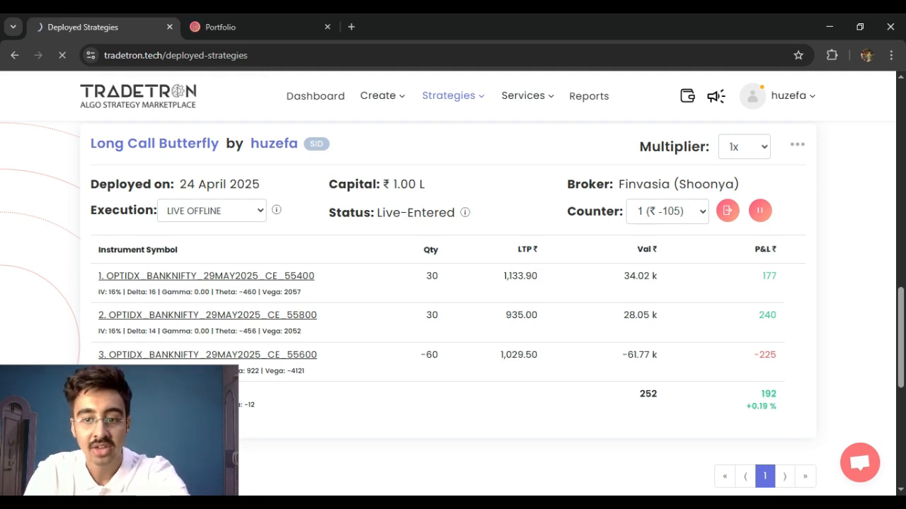
scroll(212, 358, up, 4)
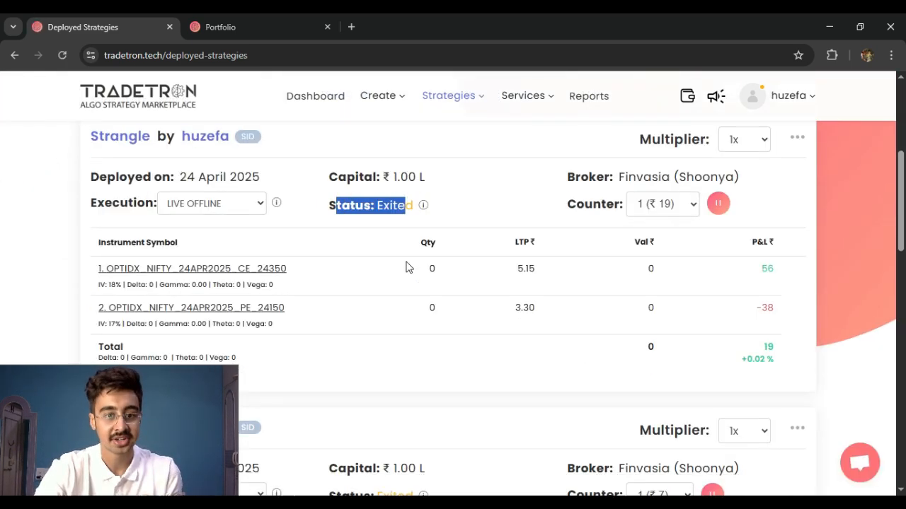
drag(334, 240, 410, 244)
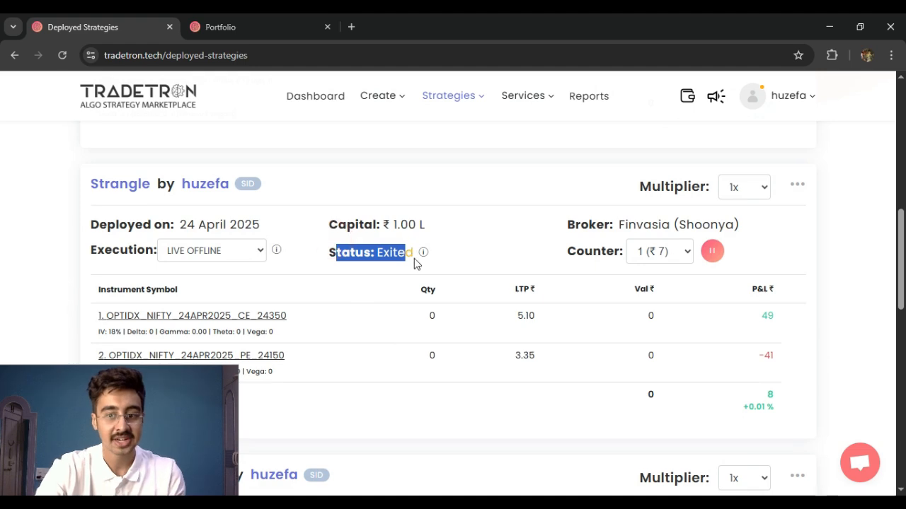
scroll(414, 258, down, 5)
drag(349, 202, 421, 210)
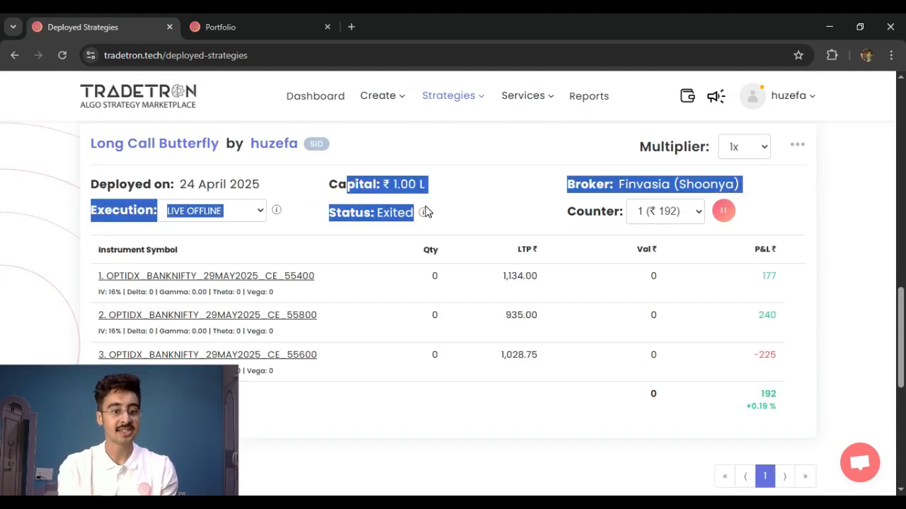
double_click(760, 394)
scroll(766, 409, up, 4)
drag(756, 341, 741, 314)
scroll(773, 344, up, 2)
scroll(767, 354, up, 2)
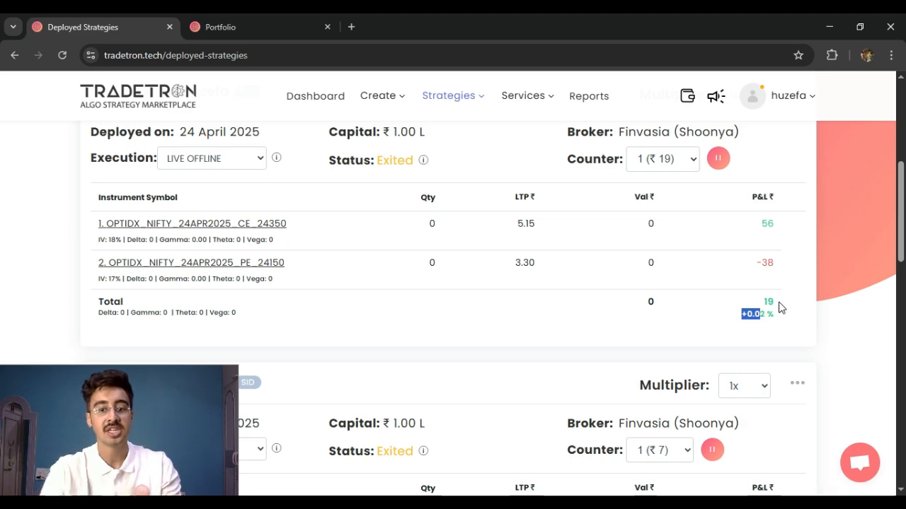
Return to Portfolio Management and review the tradetron1 portfolio's target and stop loss and the list of existing portfolios
click(294, 21)
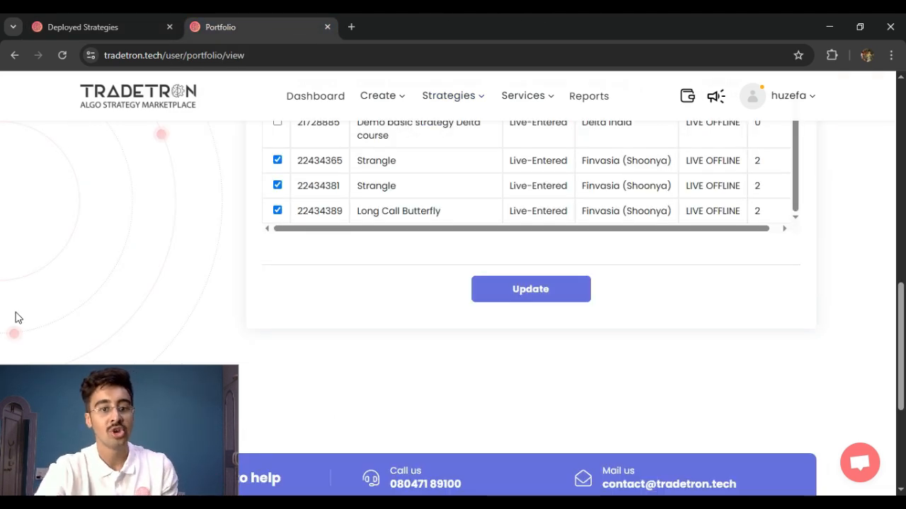
scroll(141, 318, up, 4)
scroll(336, 290, up, 6)
scroll(286, 243, up, 3)
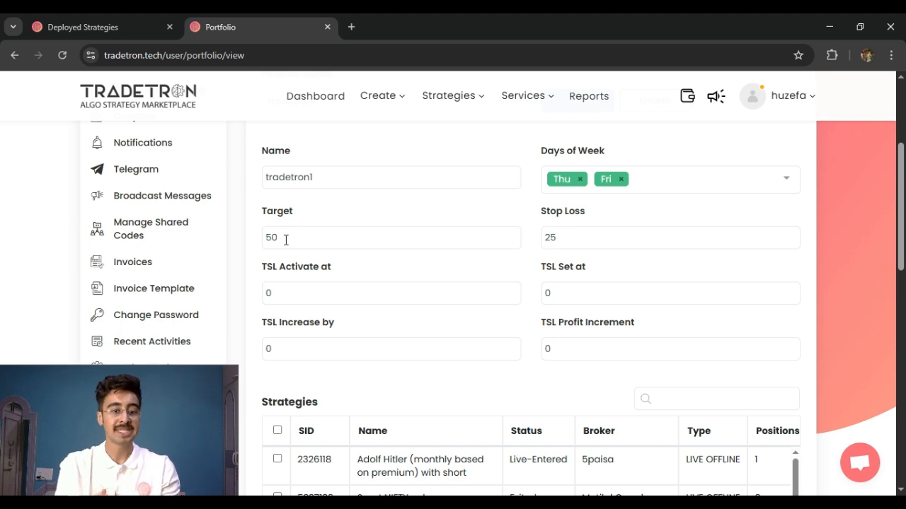
scroll(286, 240, up, 3)
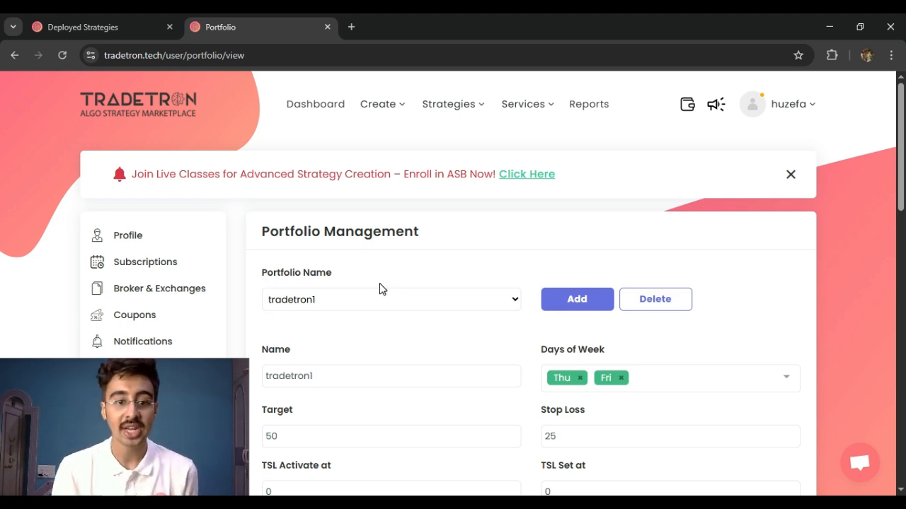
click(325, 305)
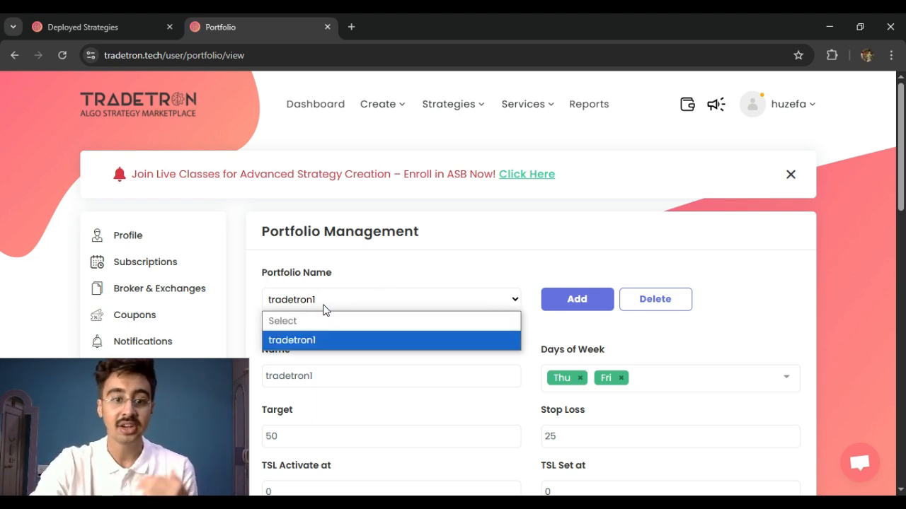
click(325, 304)
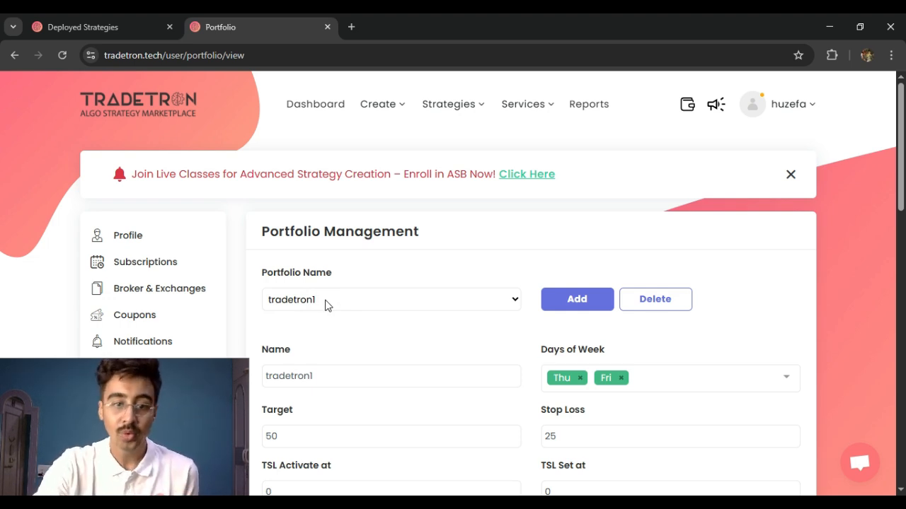
Start a new portfolio named strangle and set its day of the week to Thu
click(578, 308)
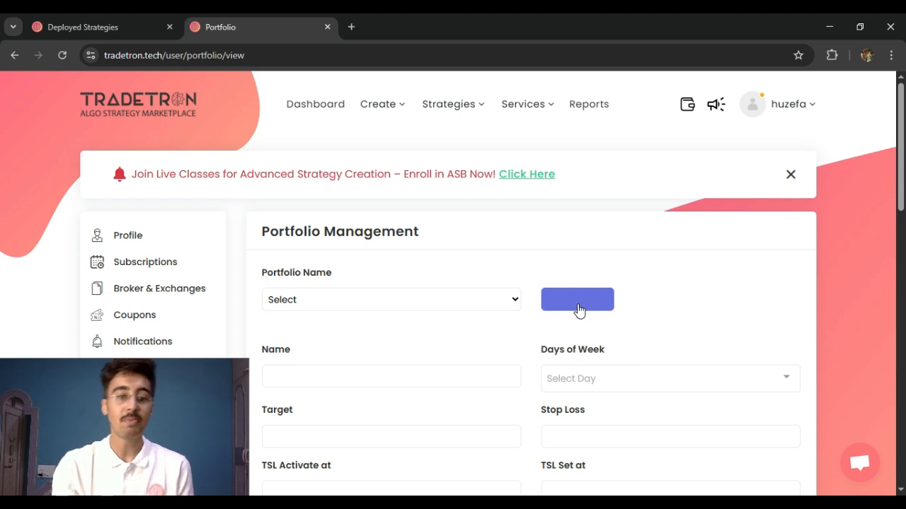
scroll(333, 336, down, 1)
click(330, 309)
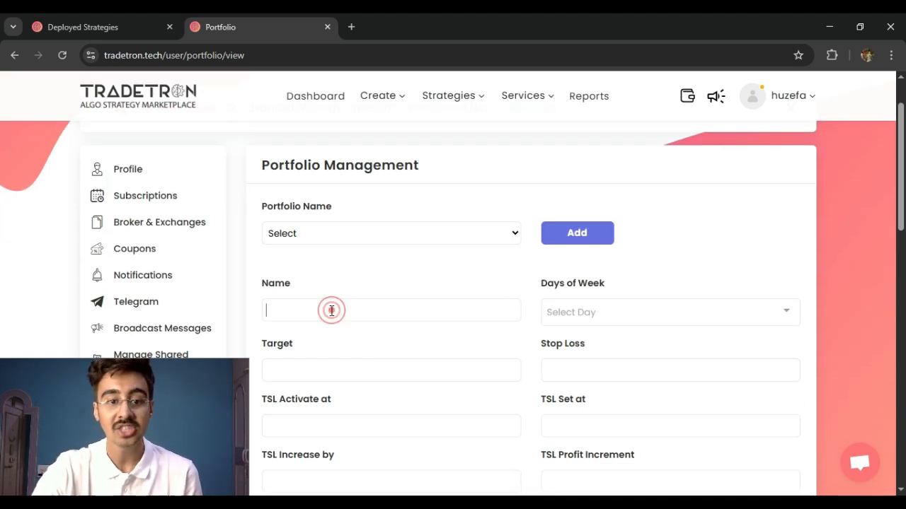
text(strat)
key(BackSpace)
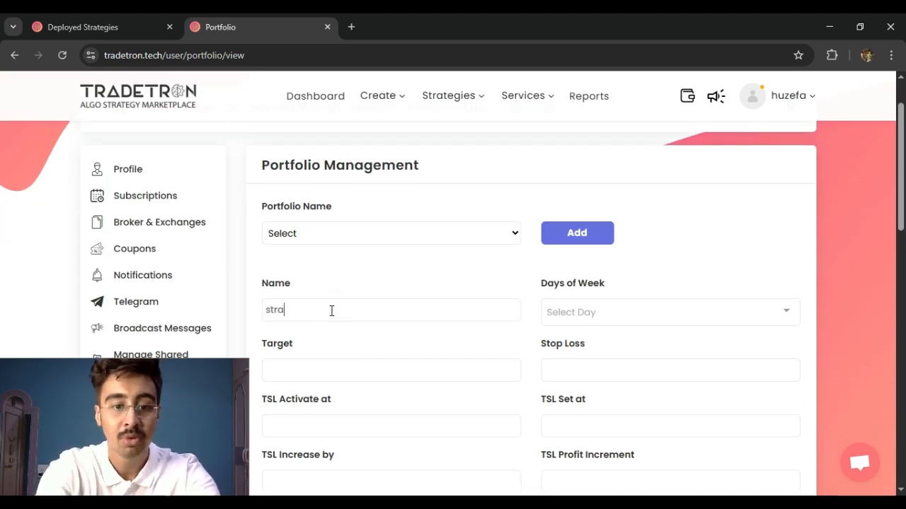
text(ngle)
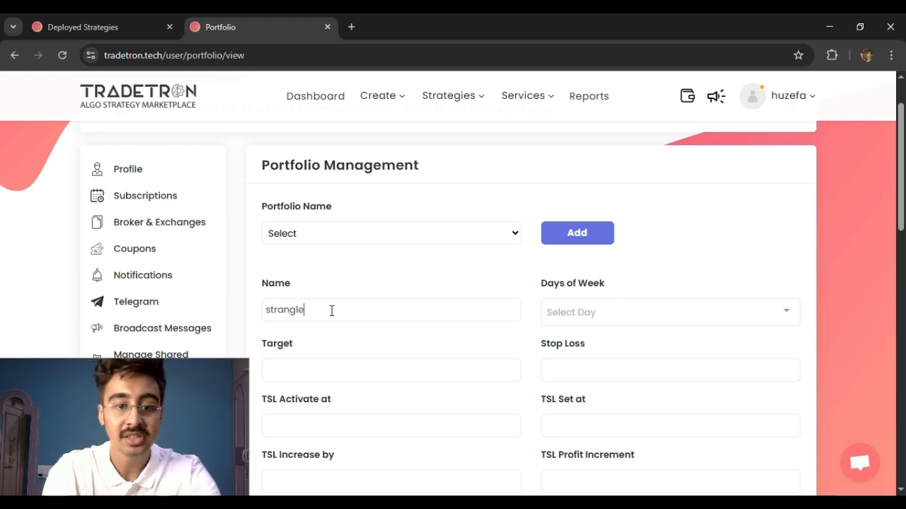
click(606, 313)
click(607, 257)
Include both Finvasia (Shoonya) Strangle strategies in the new strangle portfolio
scroll(605, 298, down, 5)
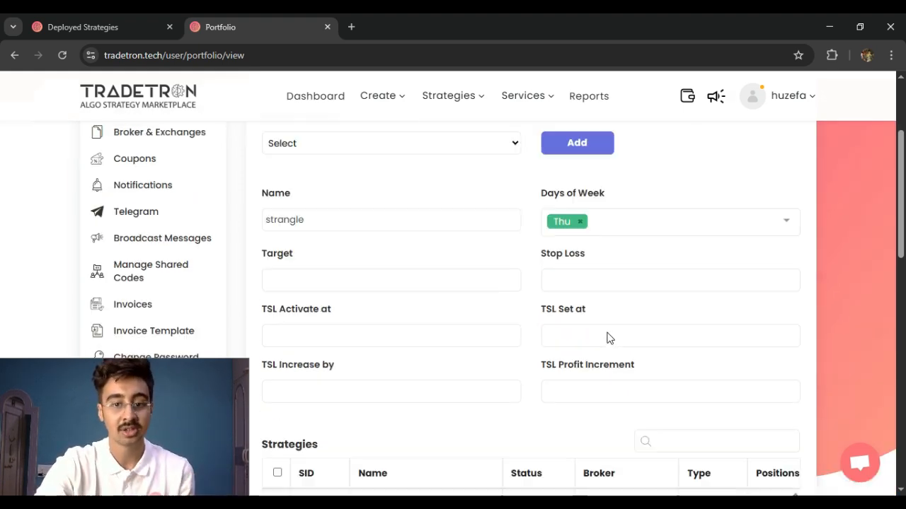
scroll(478, 404, down, 8)
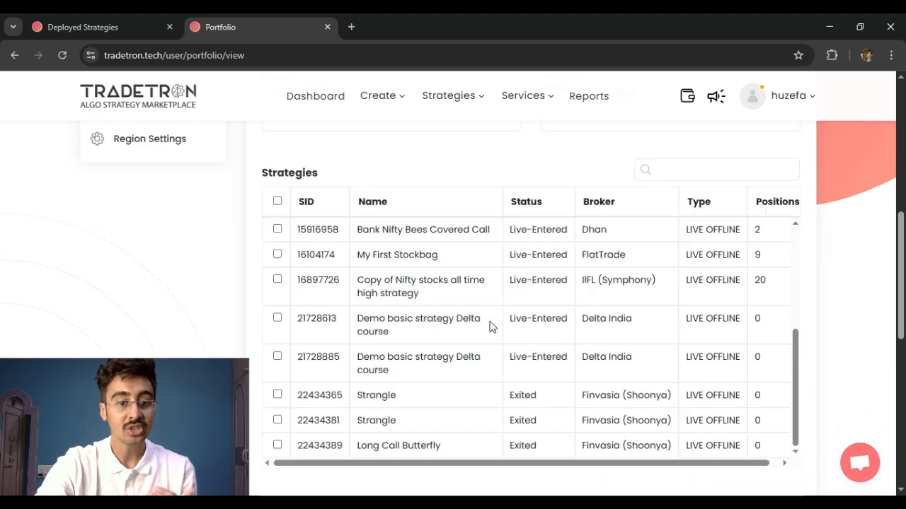
click(277, 359)
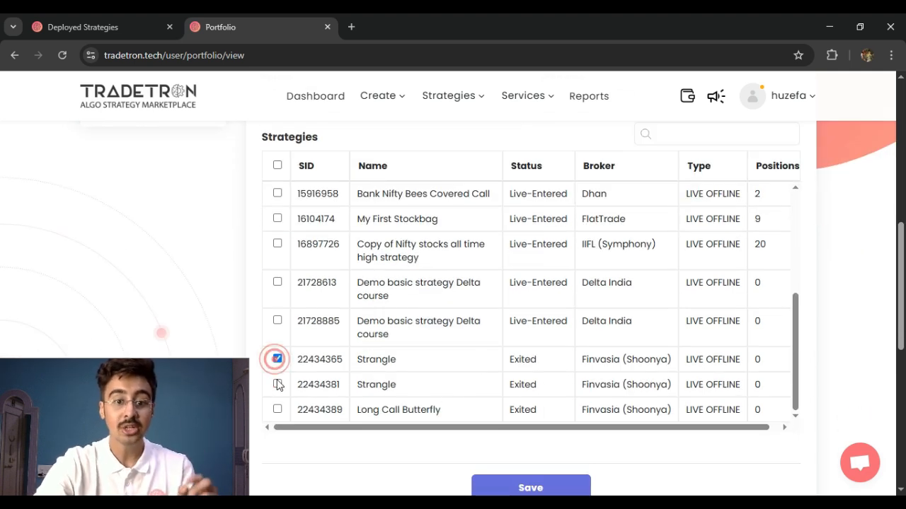
click(277, 384)
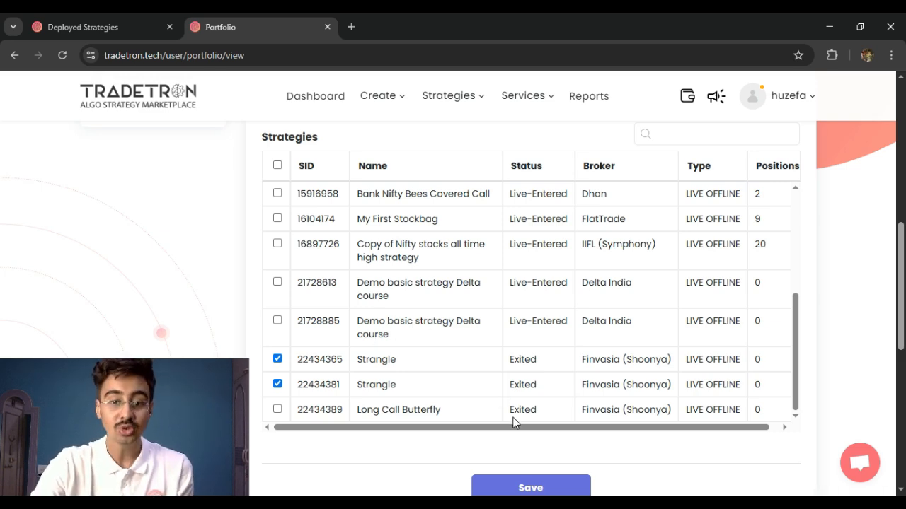
Select all strategies in the strategies table at once for the new strangle portfolio
scroll(467, 318, up, 10)
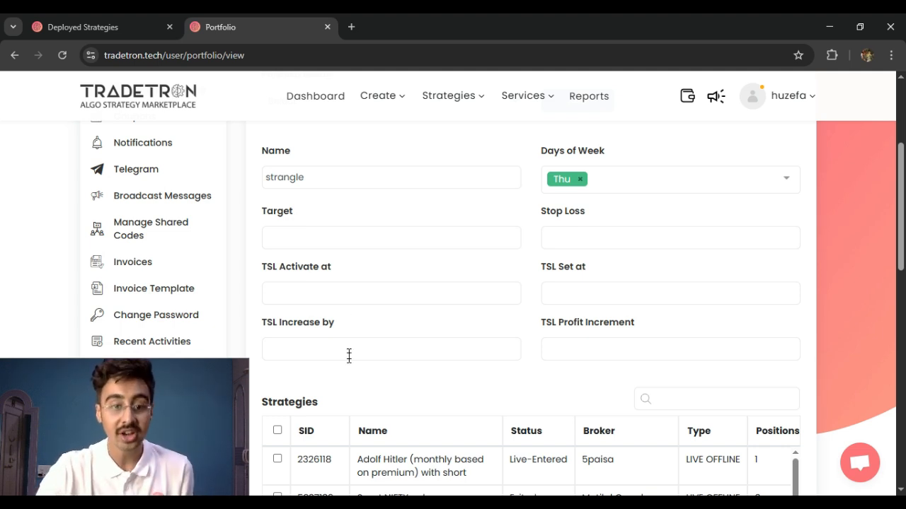
click(277, 429)
scroll(370, 366, down, 1)
scroll(370, 366, down, 1)
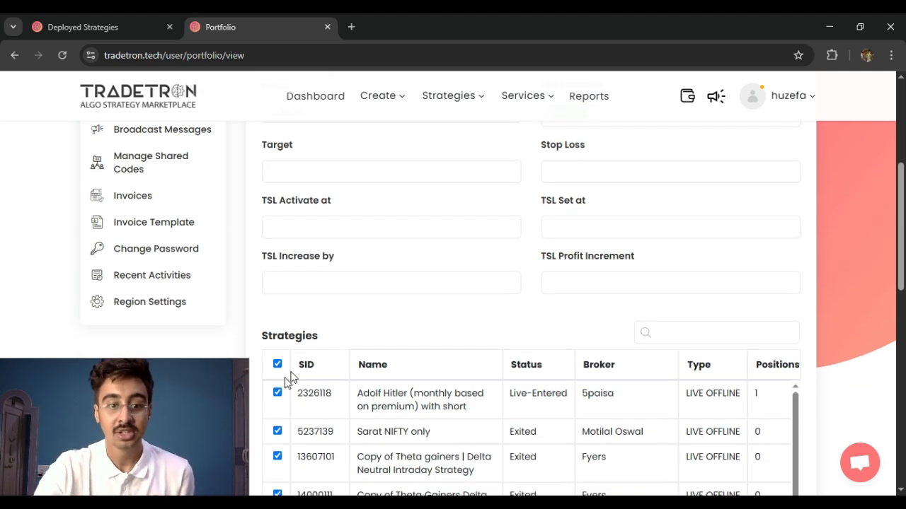